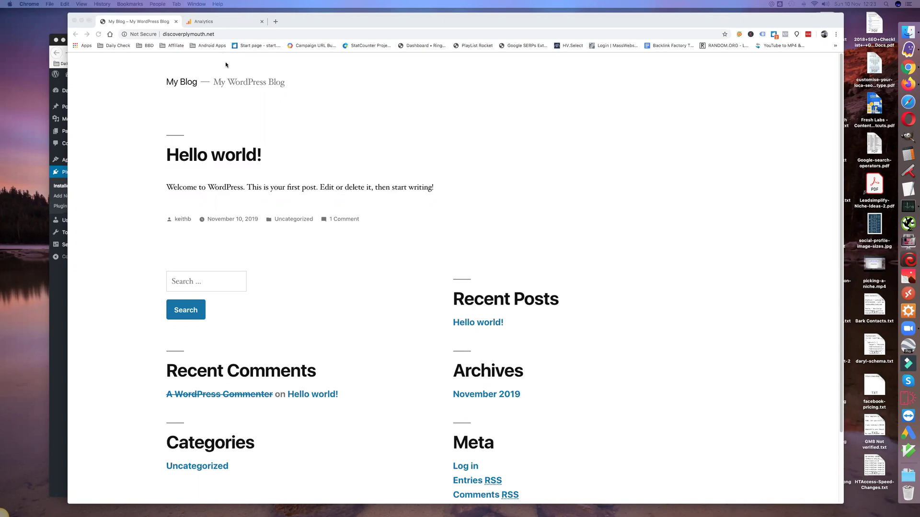
Step: Switch to the Google Analytics Search Console Queries report for 1 Oct–9 Nov 2019
left_click(211, 22)
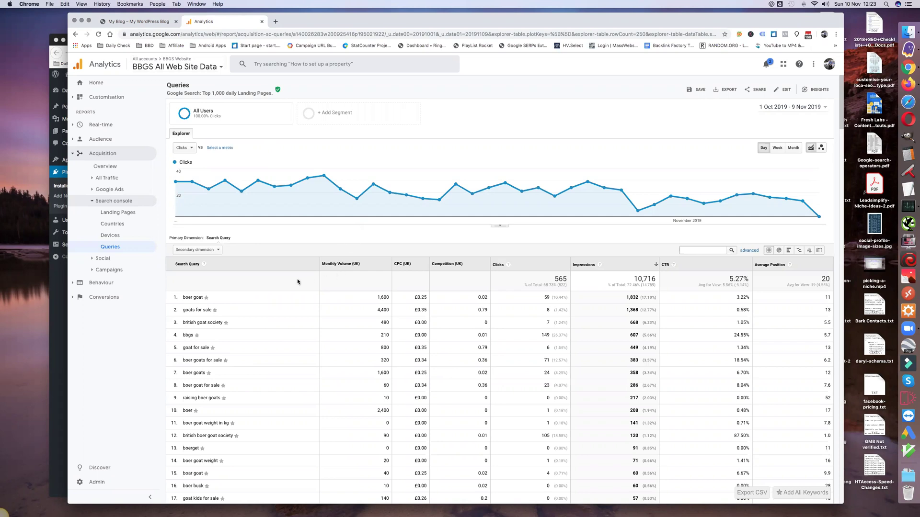
scroll(268, 234, "down", 1)
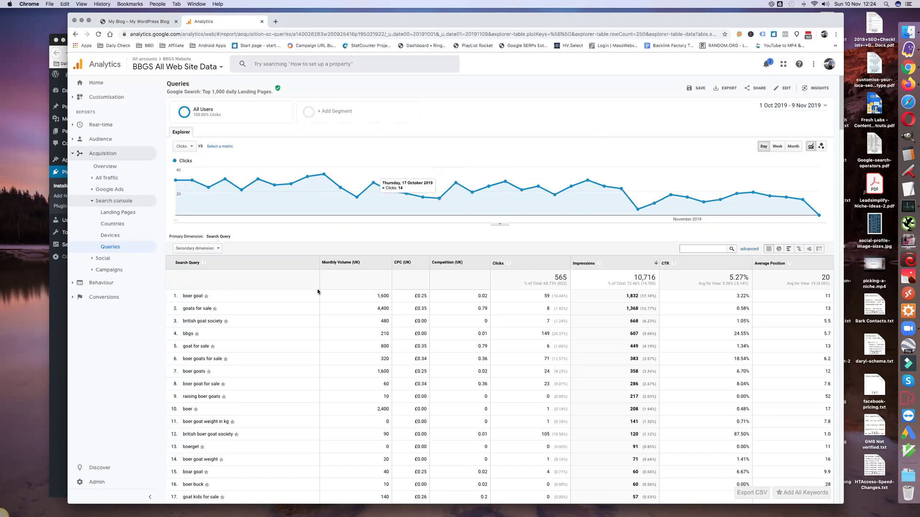
scroll(313, 303, "up", 1)
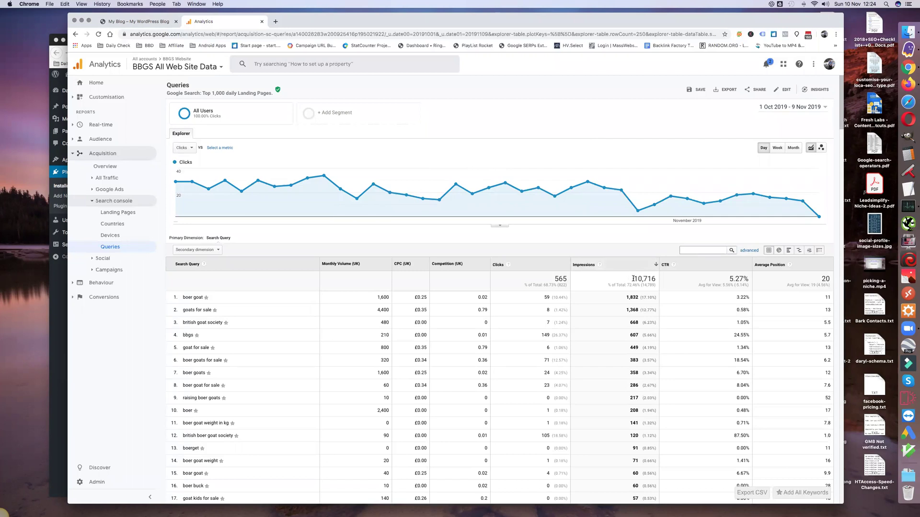
left_click_drag(633, 278, 657, 279)
double_click(632, 297)
triple_click(186, 298)
double_click(382, 297)
double_click(382, 335)
double_click(632, 335)
double_click(386, 398)
double_click(634, 398)
triple_click(191, 398)
double_click(827, 398)
triple_click(201, 398)
Step: In a new tab, search google.co.uk for 'raising boer goats'
left_click(275, 22)
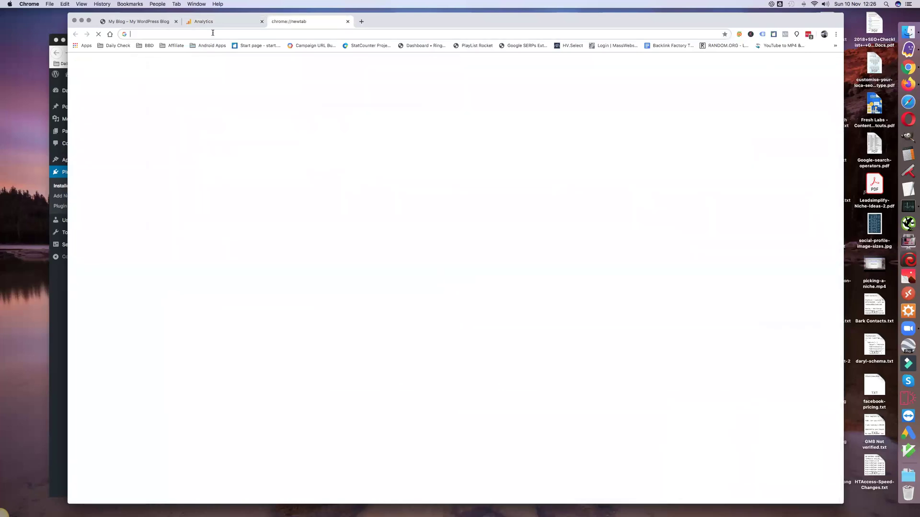
type("goog")
key("Return")
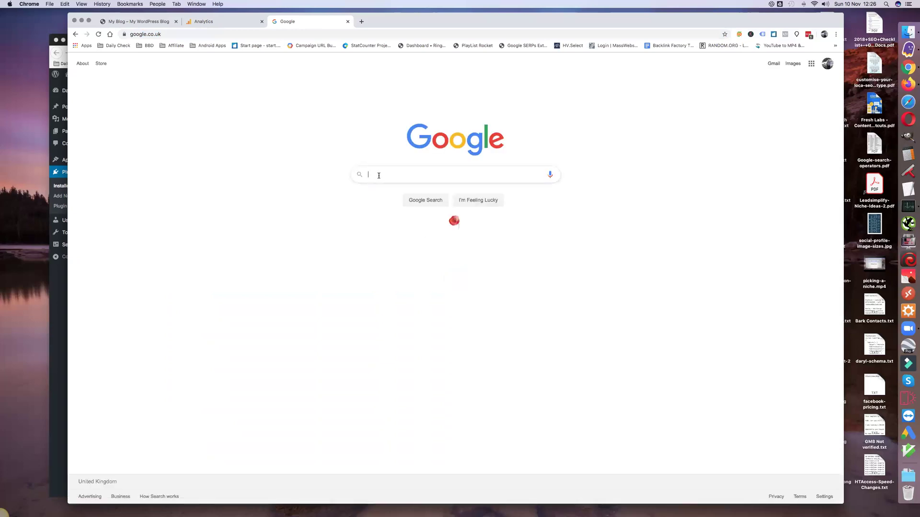
type("raising boer goats")
key("Return")
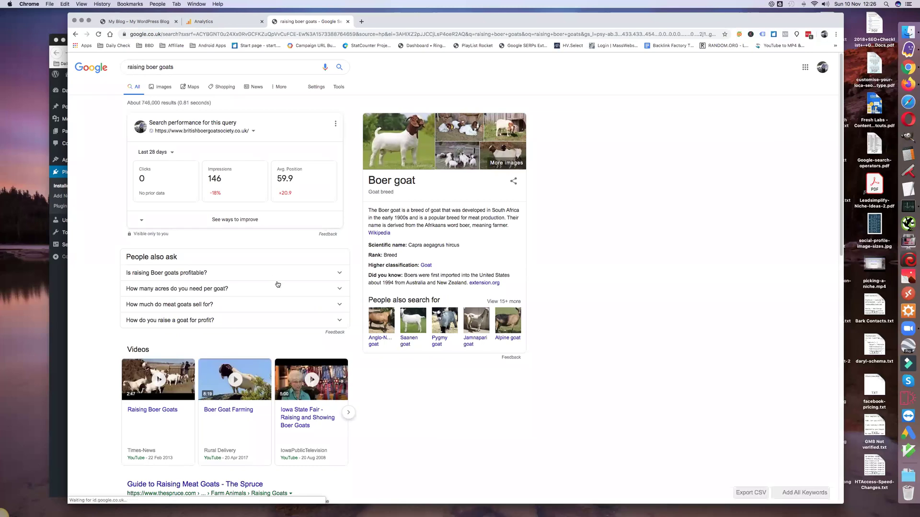
Step: Page through the search results to page 2 and then page 3
scroll(270, 293, "down", 1)
scroll(270, 292, "down", 5)
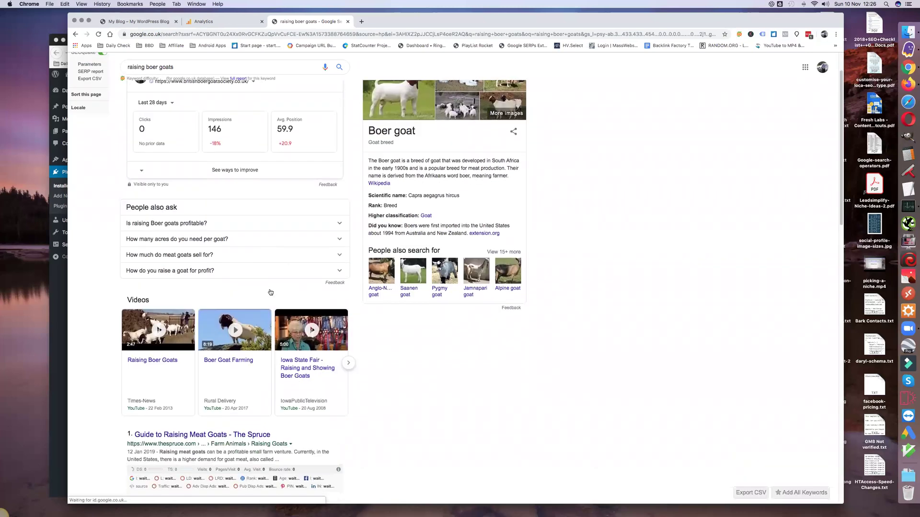
scroll(270, 291, "down", 3)
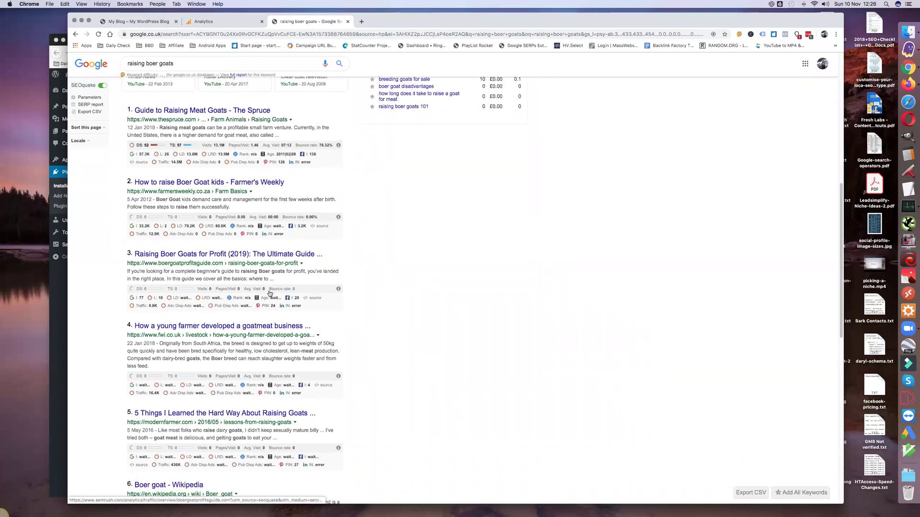
scroll(270, 294, "down", 10)
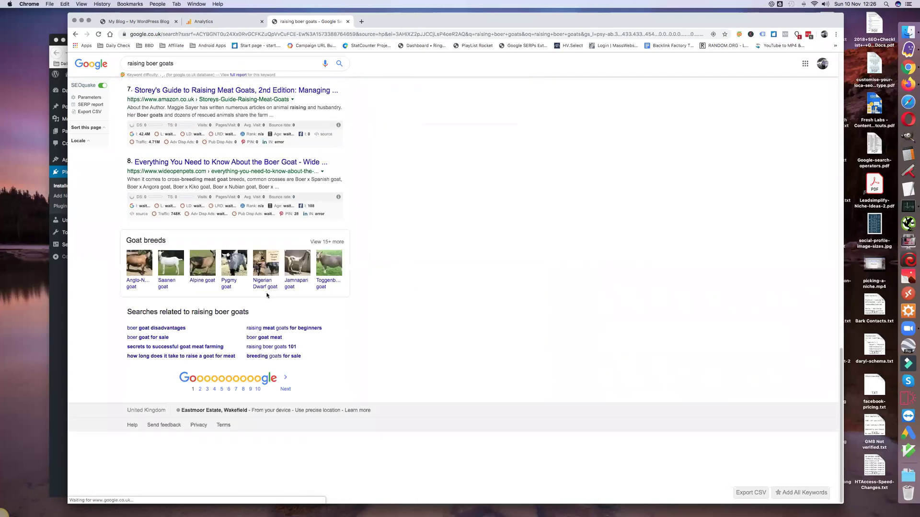
left_click(199, 390)
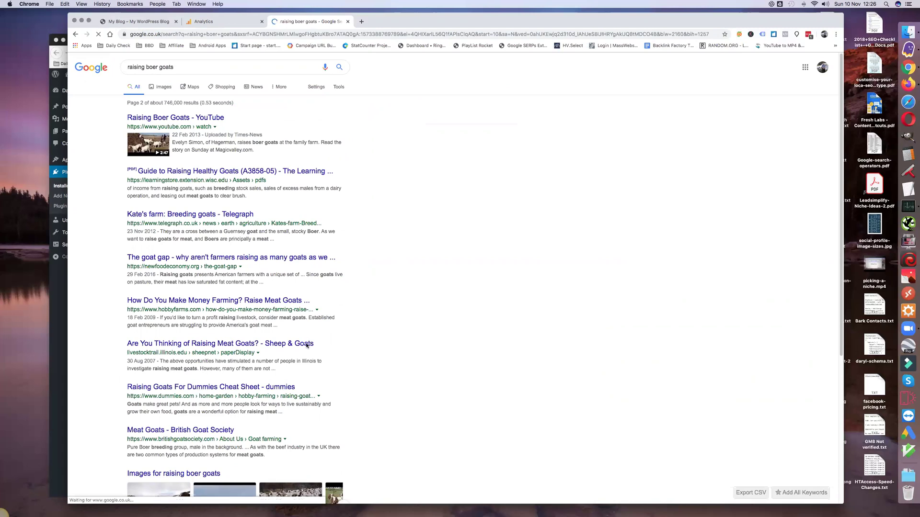
scroll(307, 346, "down", 5)
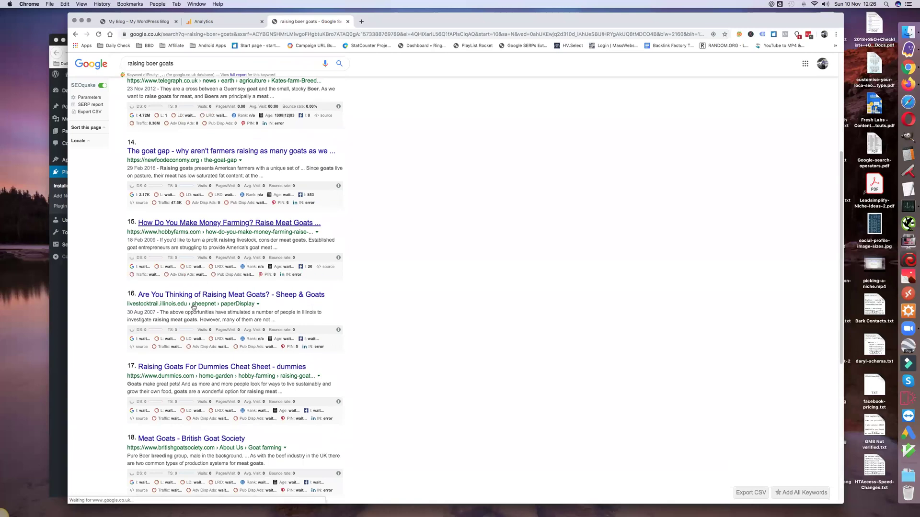
scroll(200, 420, "down", 1)
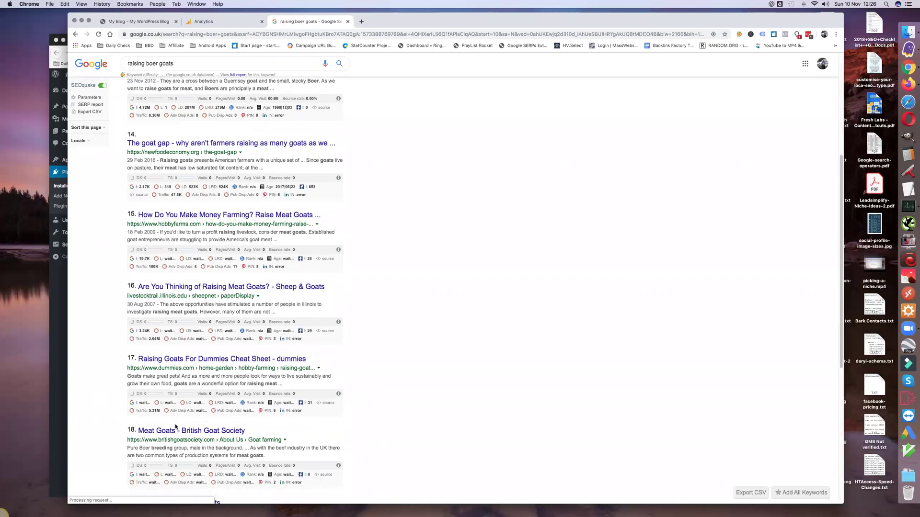
scroll(187, 422, "down", 5)
scroll(166, 424, "down", 1)
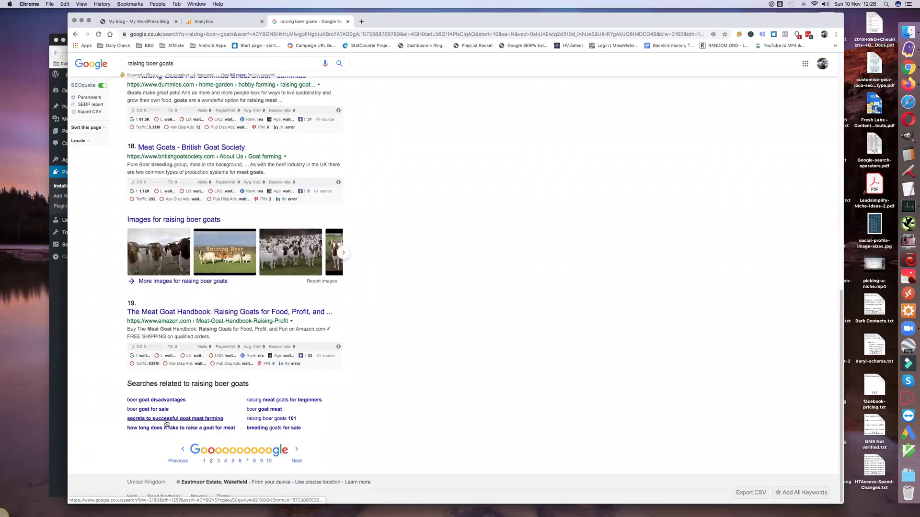
left_click(219, 461)
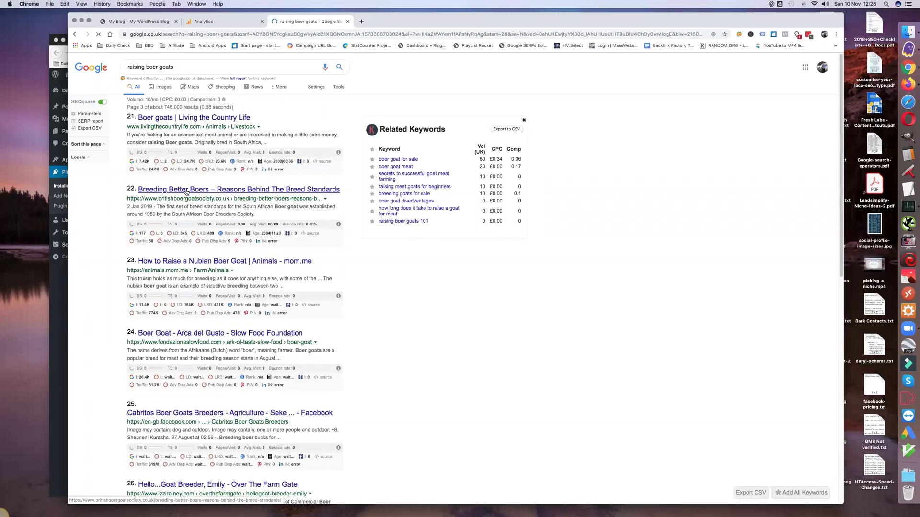
Step: Glance at the Analytics Queries report, then go back to the My Blog front page
left_click(221, 19)
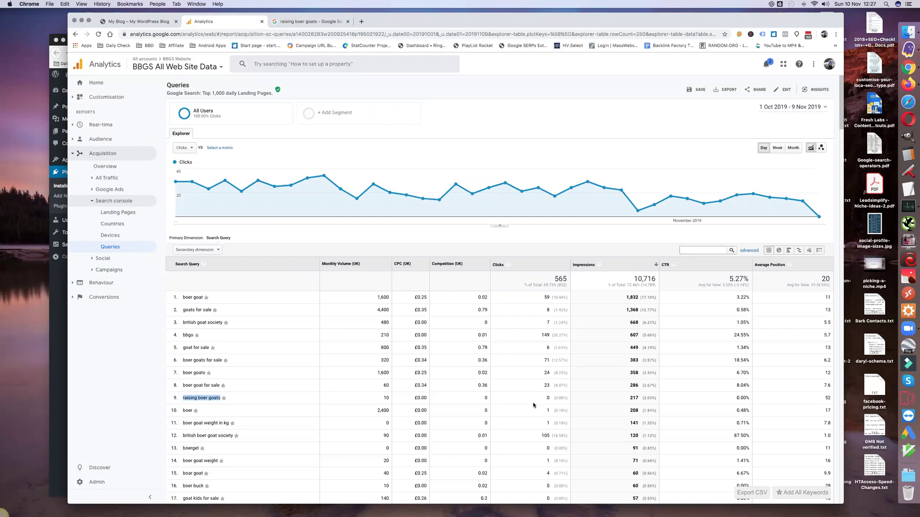
left_click(124, 21)
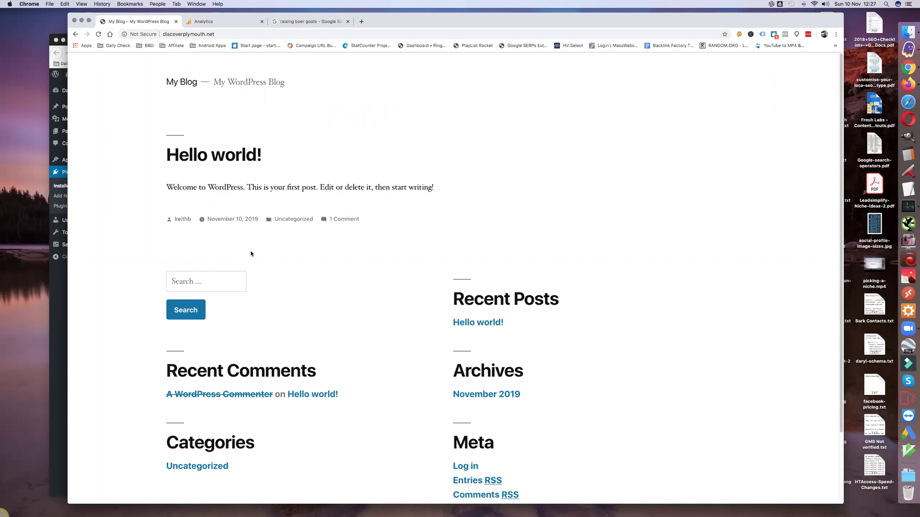
Step: Point out the AddFunc Head & Footer Code plugin on the Plugins page, then go to Gmail
left_click(61, 294)
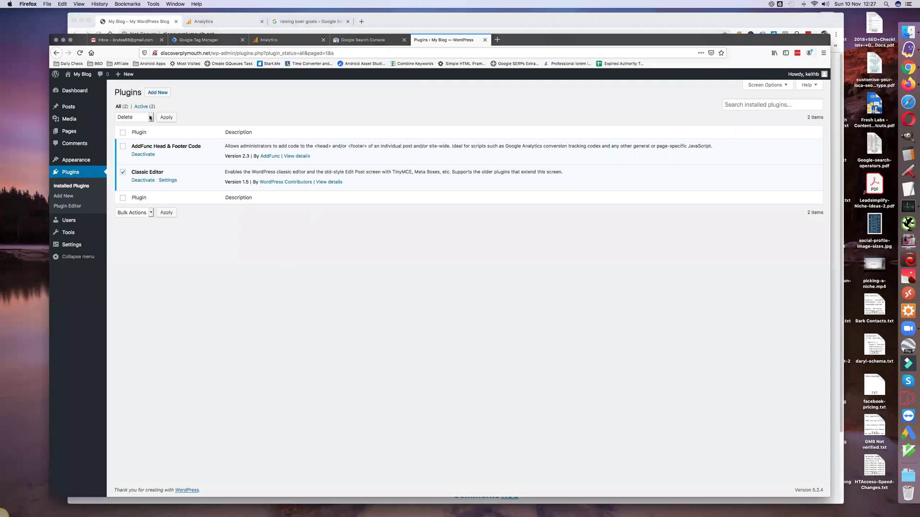
left_click_drag(131, 146, 200, 147)
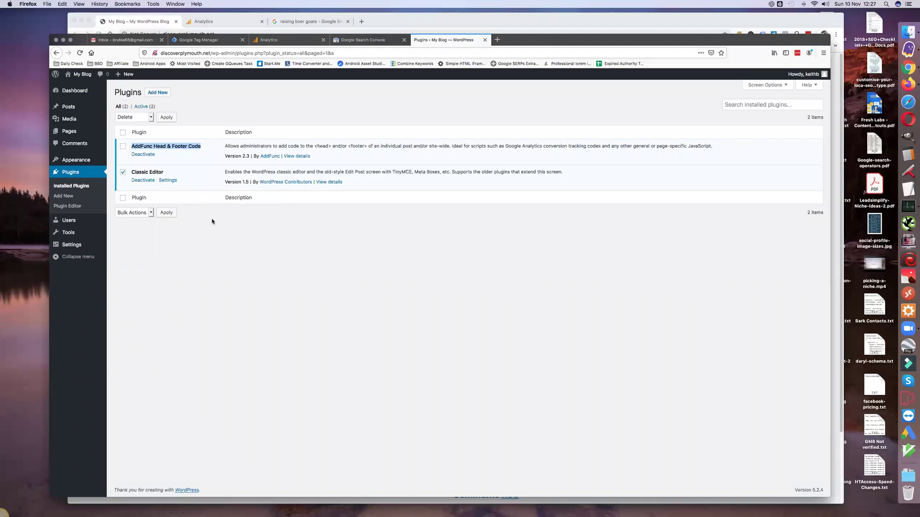
left_click(212, 236)
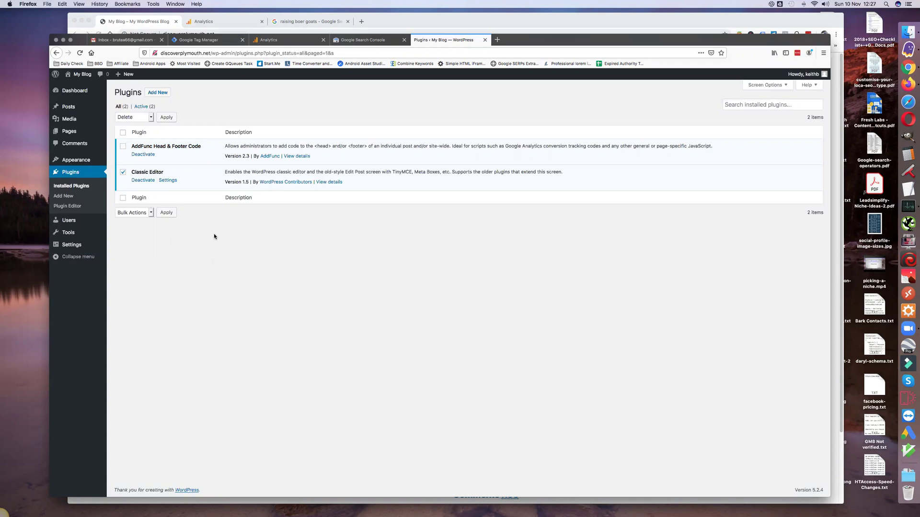
left_click(138, 42)
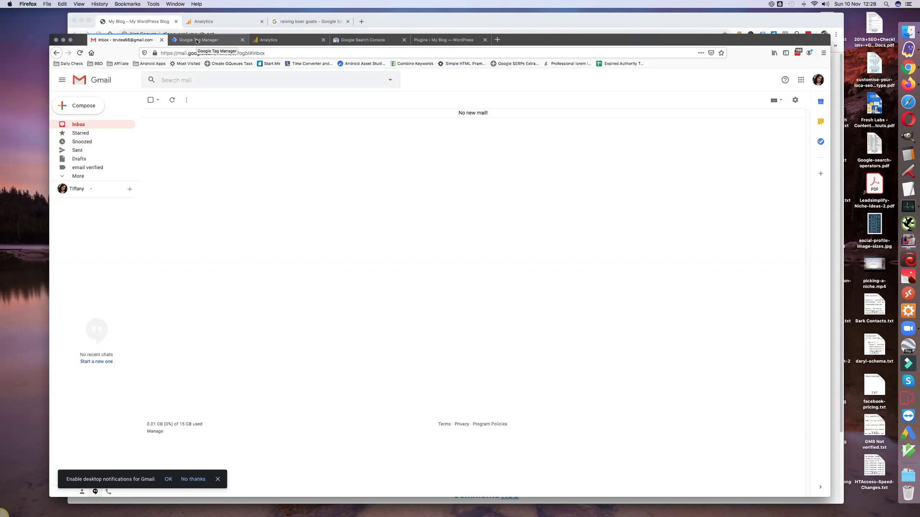
Step: Show the empty Google Tag Manager Accounts page
left_click(198, 40)
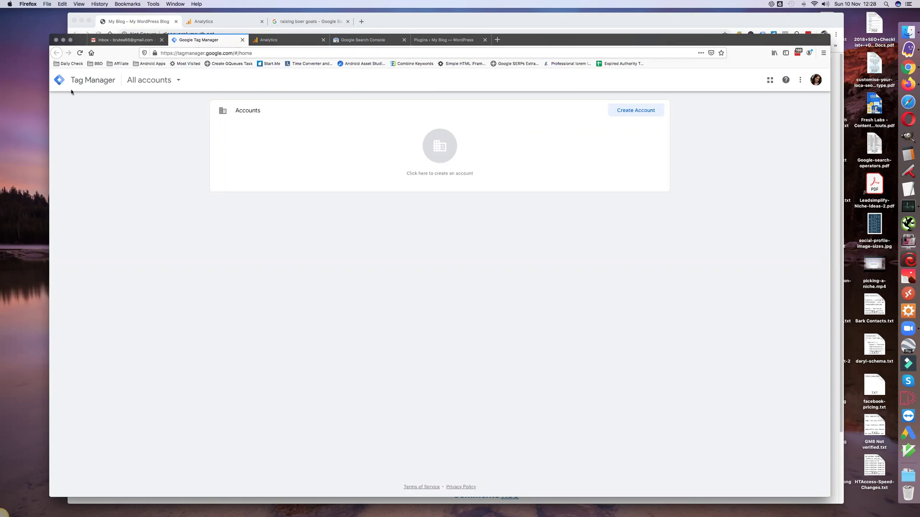
Step: Start a new Tag Manager account named 'Discover Plymouth TM' with country United Kingdom
left_click(637, 111)
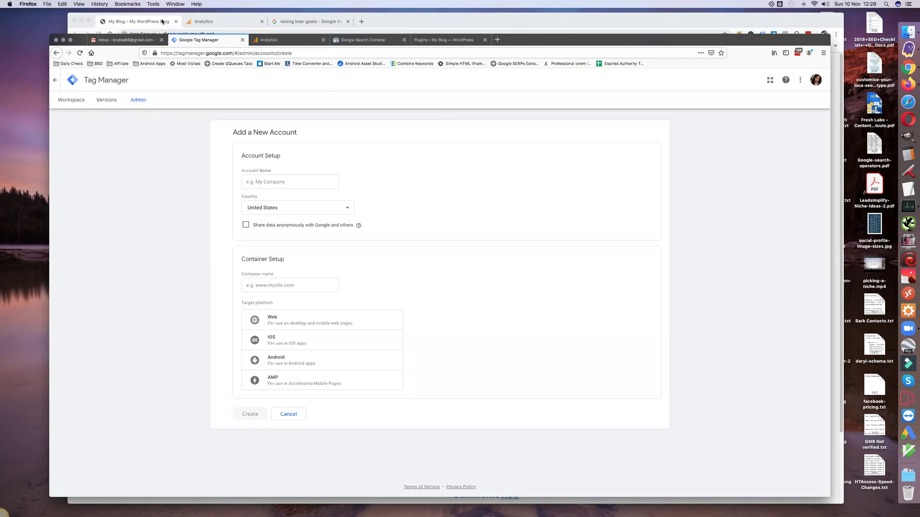
left_click(153, 22)
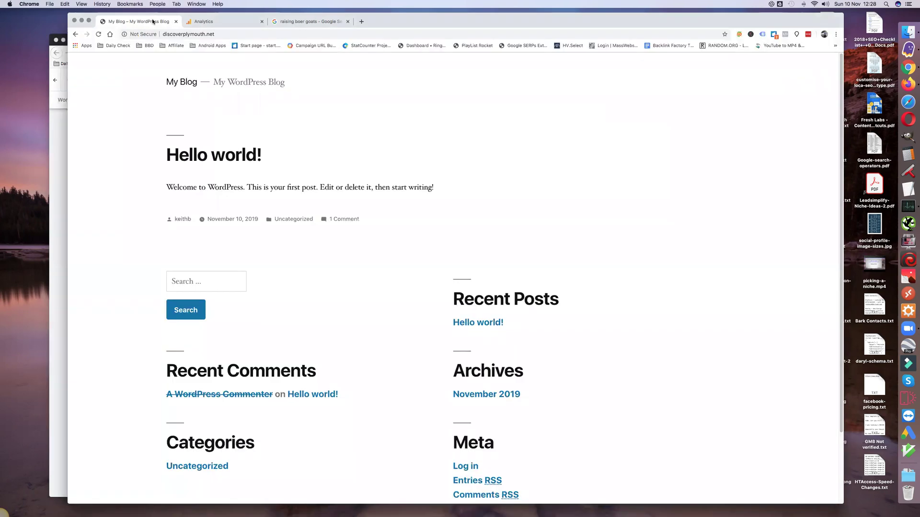
left_click(60, 140)
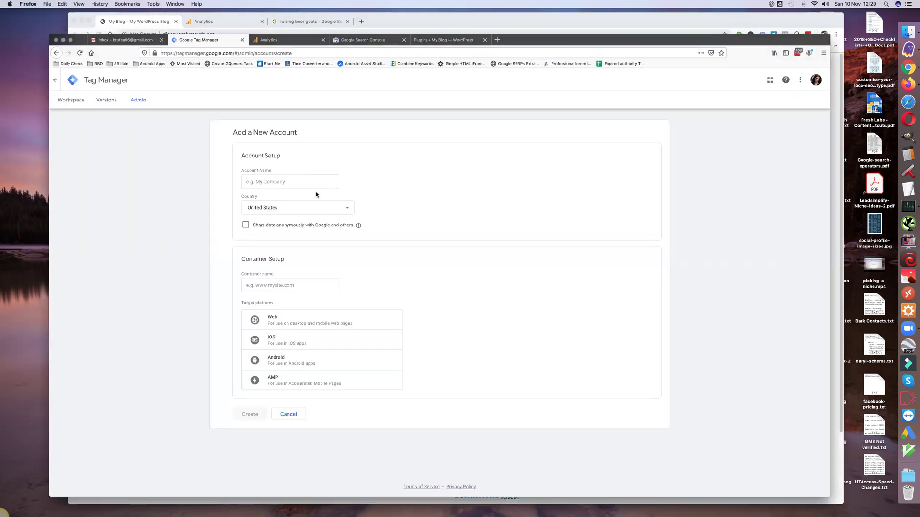
left_click(267, 180)
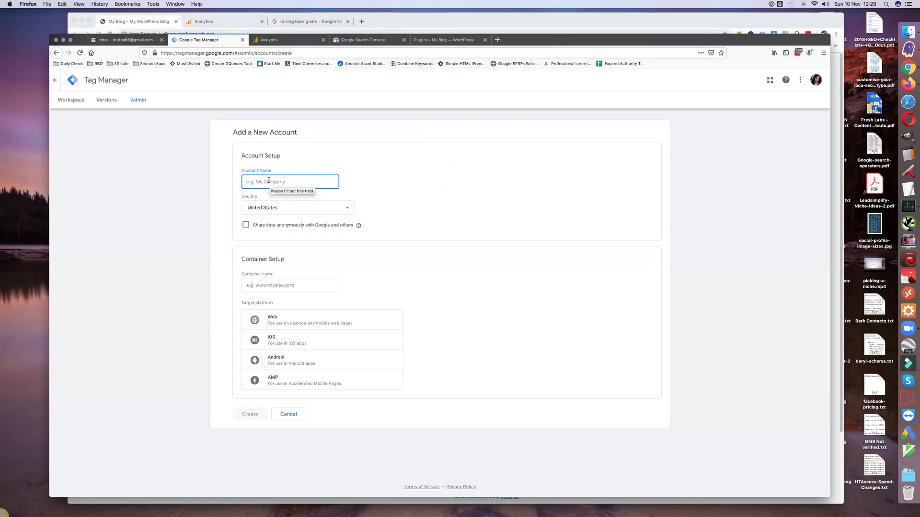
type("Discover Plymouth")
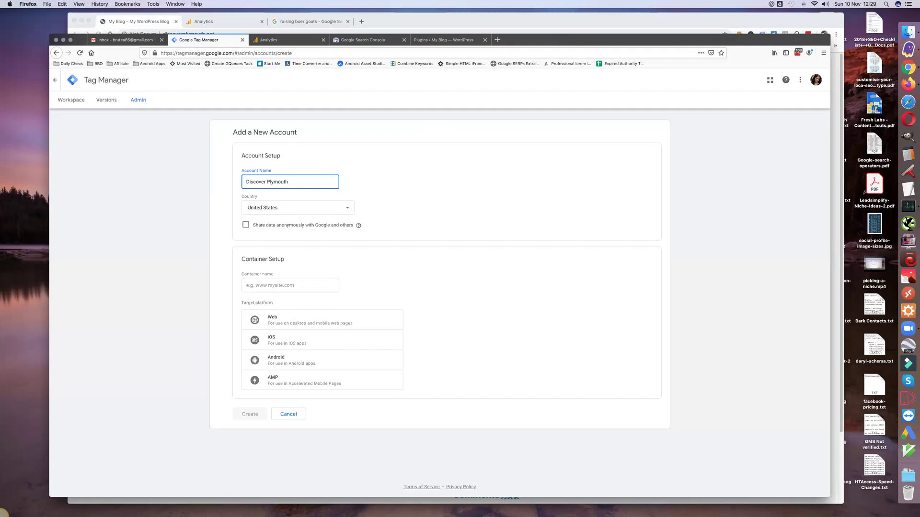
type(" TM")
left_click(270, 208)
left_click(270, 202)
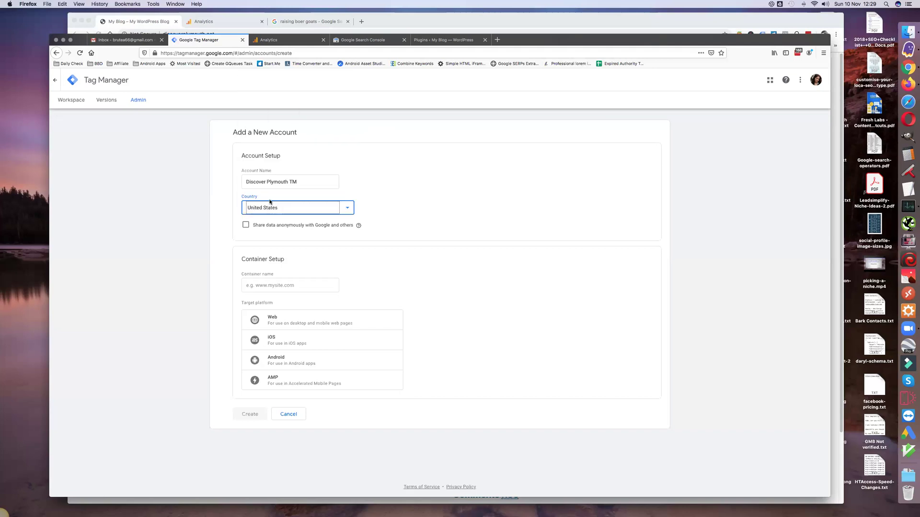
key("Up")
left_click(284, 286)
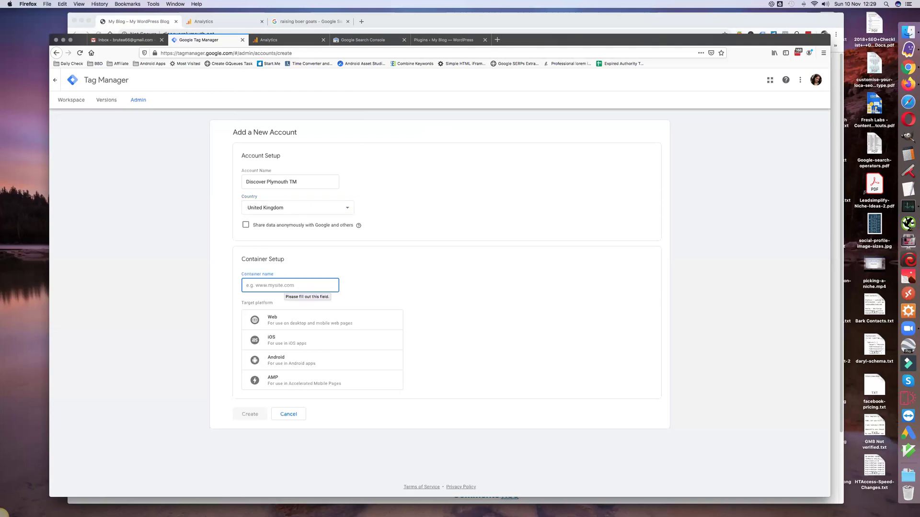
Step: Name the container 'Discover Plymouth Container', target Web, and create it
type("Discover")
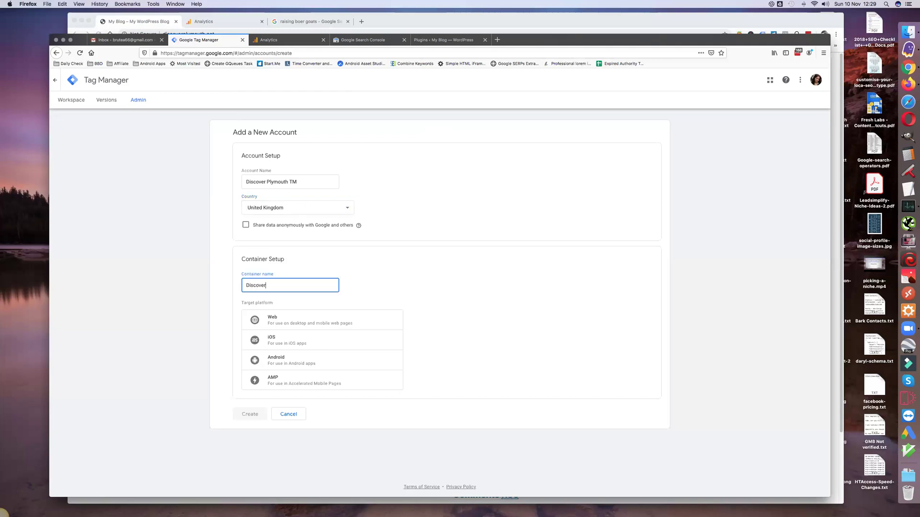
type(" Plymouth Container")
left_click(282, 325)
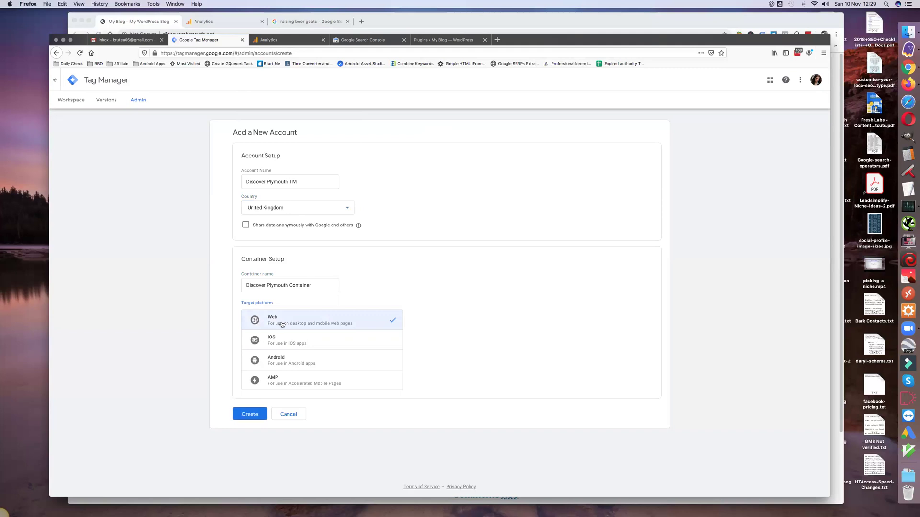
left_click(254, 415)
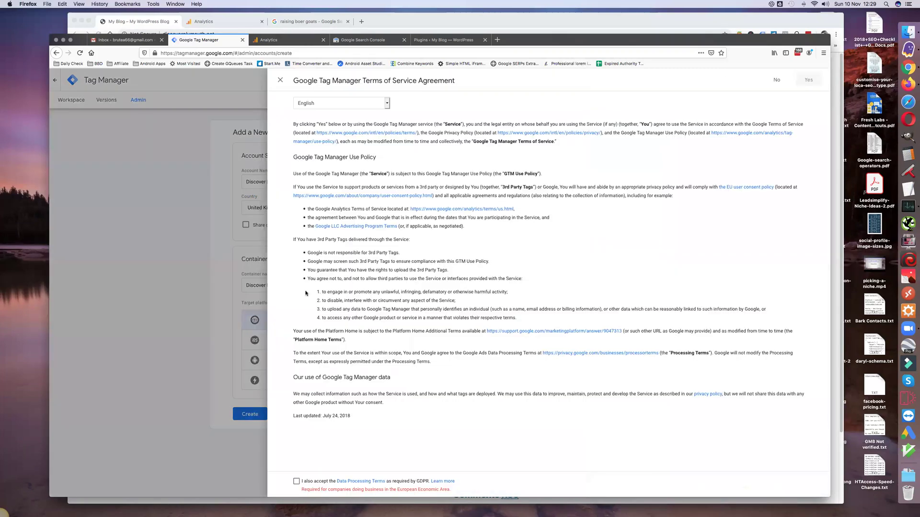
Step: Accept the GDPR and Tag Manager terms, then copy the head install snippet
left_click(297, 482)
left_click(810, 81)
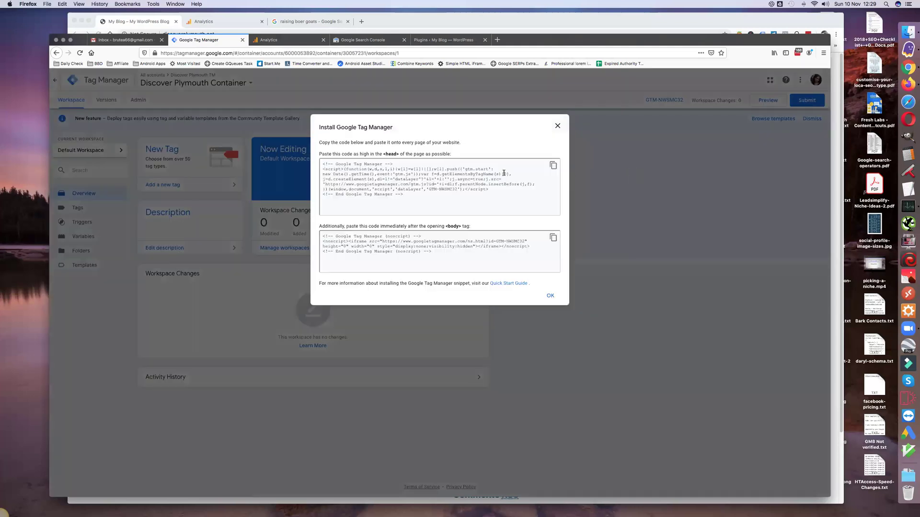
left_click(330, 167)
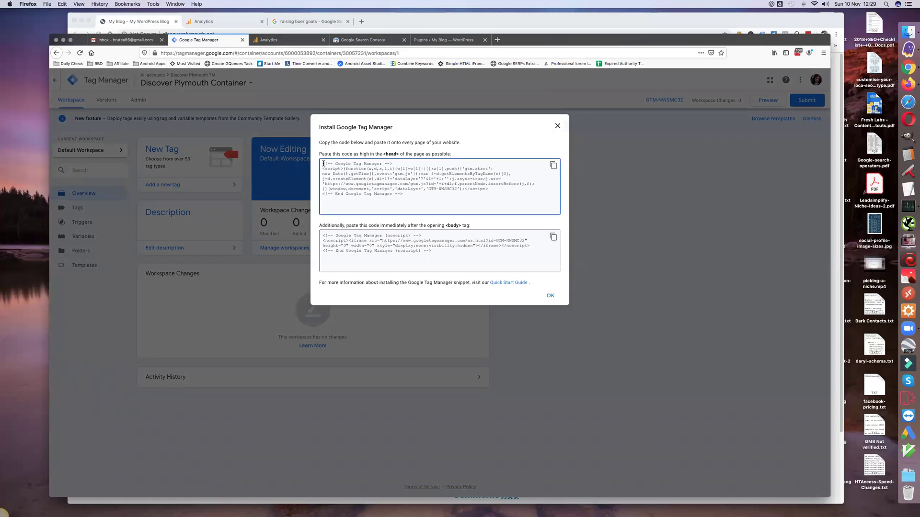
left_click_drag(324, 163, 325, 202)
key("super+c")
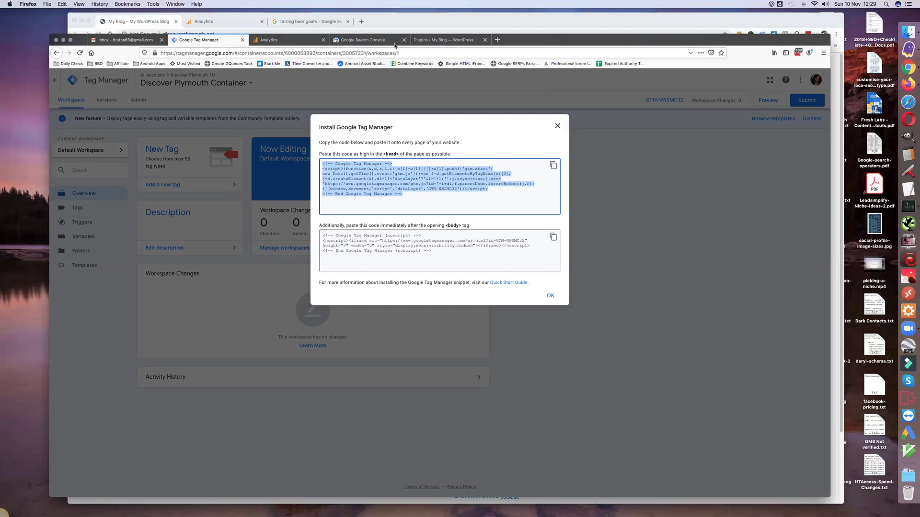
left_click(436, 42)
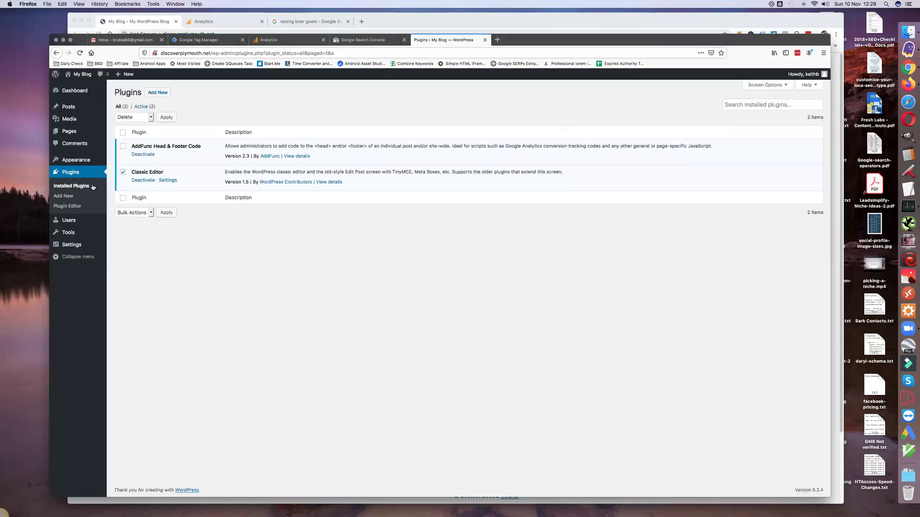
Step: Paste the Tag Manager head snippet into the Head & Footer Code site-wide head box
mouse_move(75, 248)
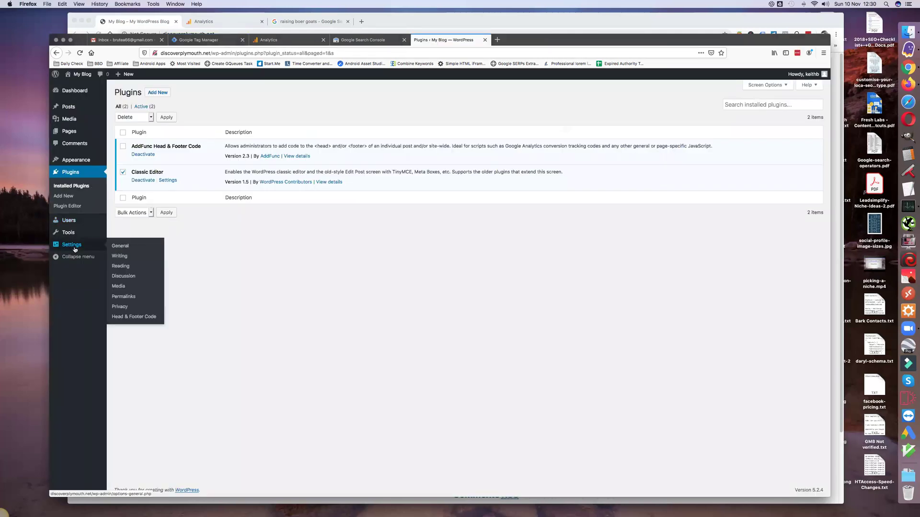
left_click(129, 318)
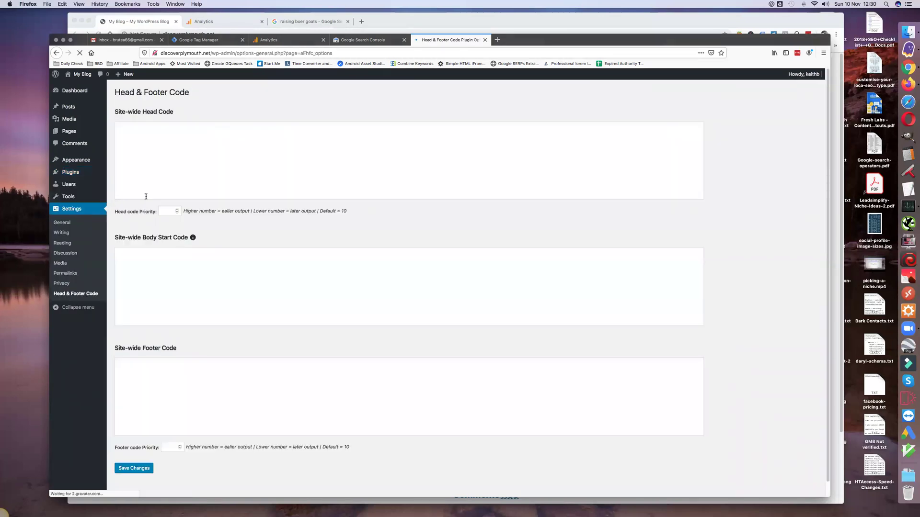
left_click(125, 124)
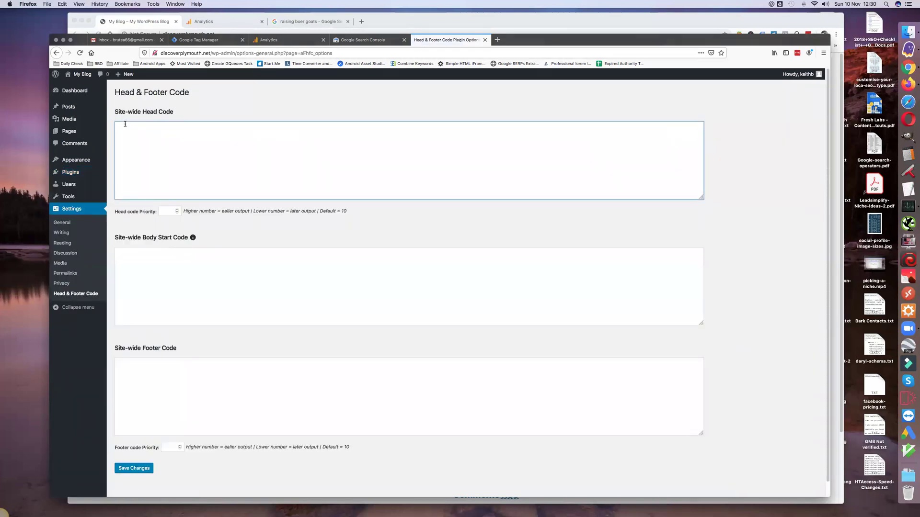
key("super+v")
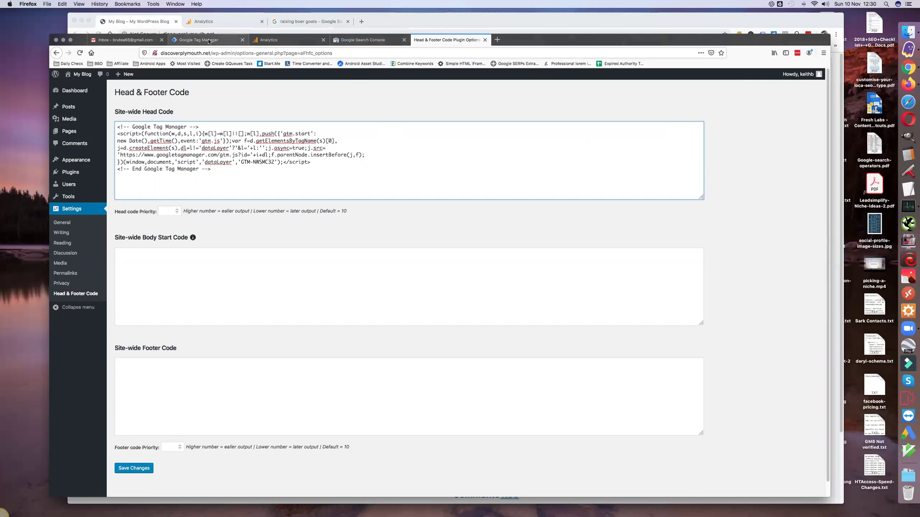
Step: Copy the Tag Manager body snippet into the site-wide body start box and save
left_click(209, 41)
left_click(322, 235)
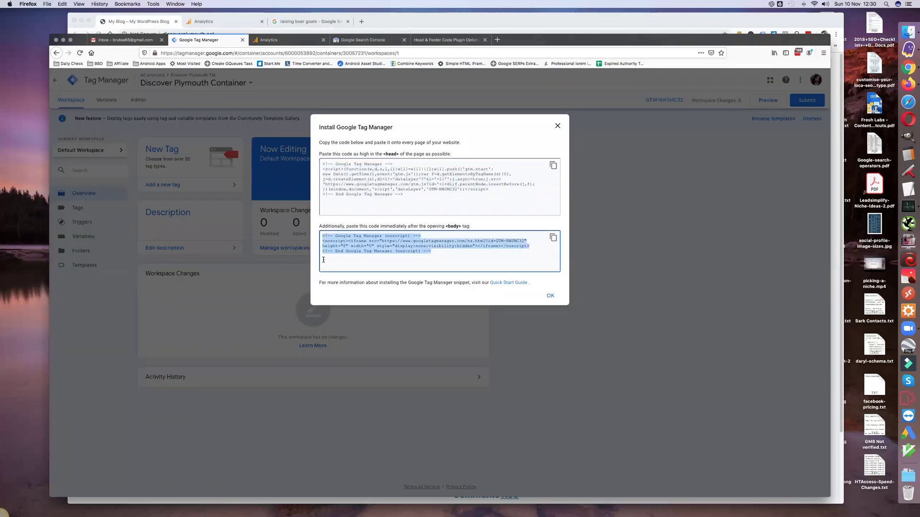
key("super+c")
left_click(429, 43)
left_click(158, 270)
key("super+v")
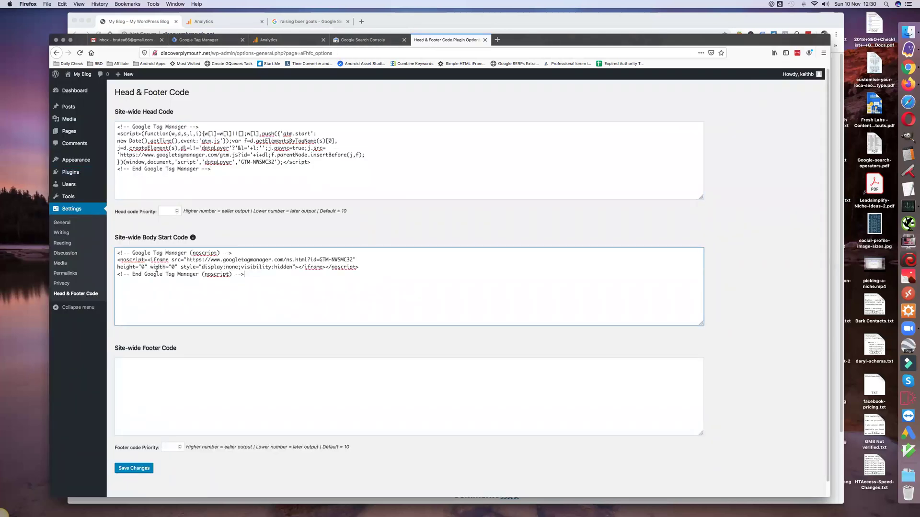
left_click(133, 470)
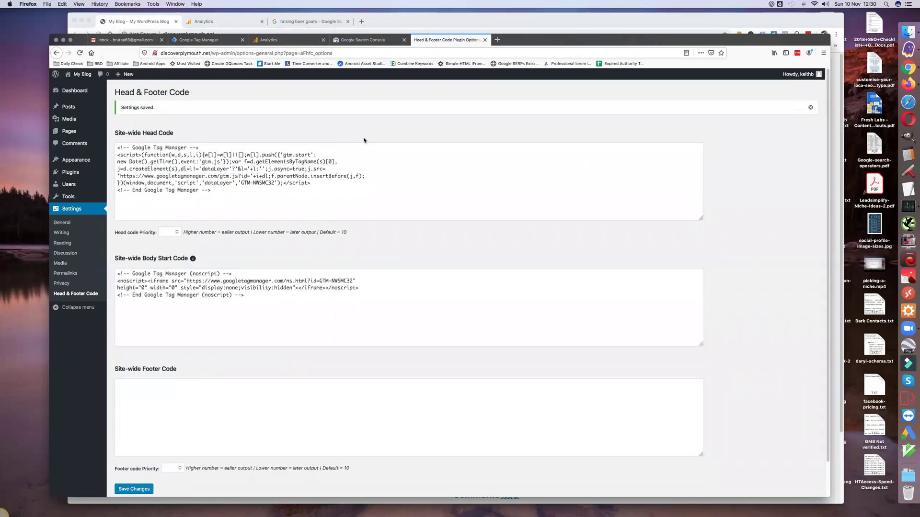
left_click(205, 40)
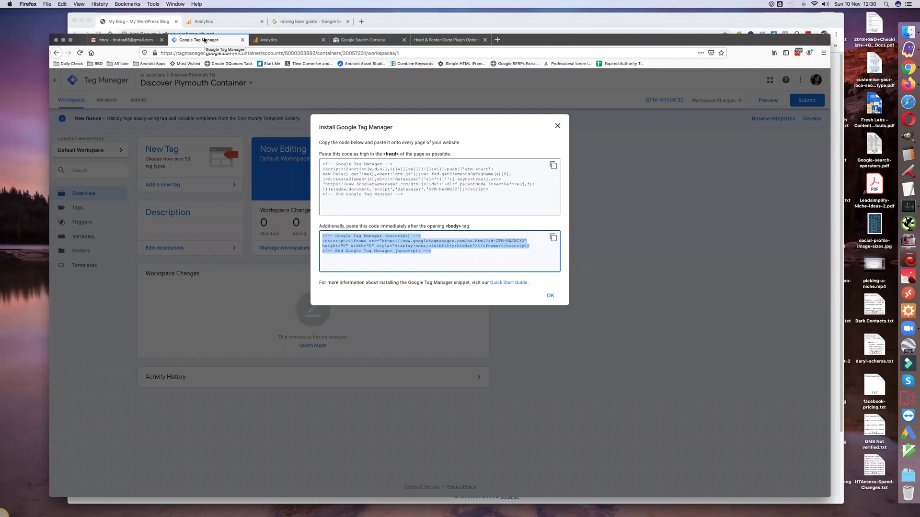
Step: Dismiss the Install Google Tag Manager dialog and go to the Analytics welcome page
left_click(552, 297)
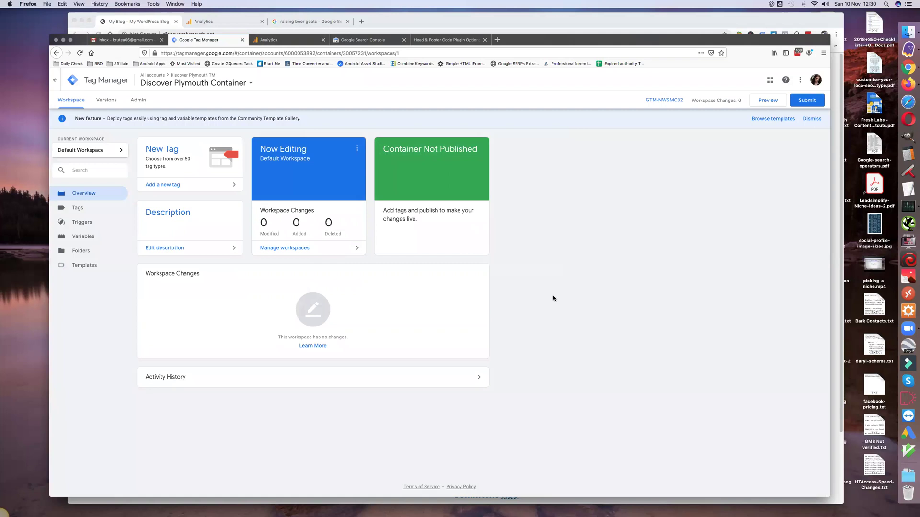
left_click(281, 41)
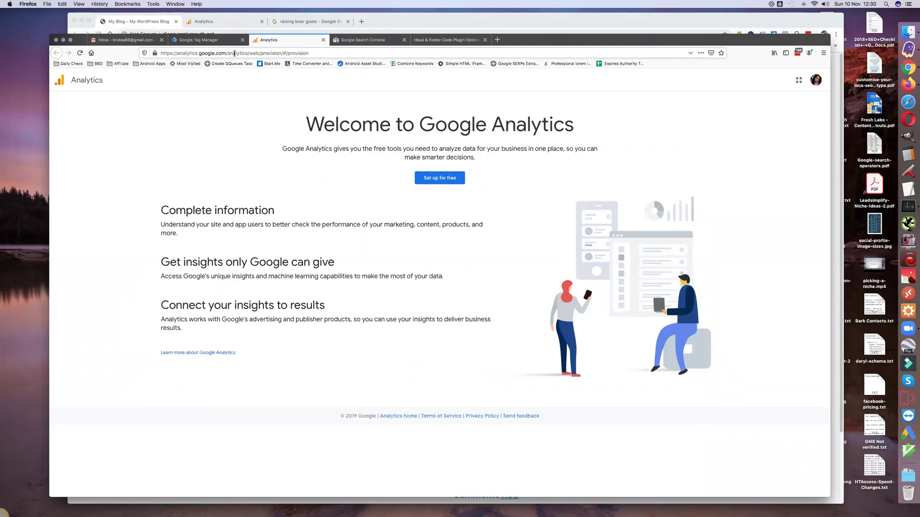
Step: Begin a free Analytics account named 'Discover Plymouth' for measuring a website
left_click(443, 178)
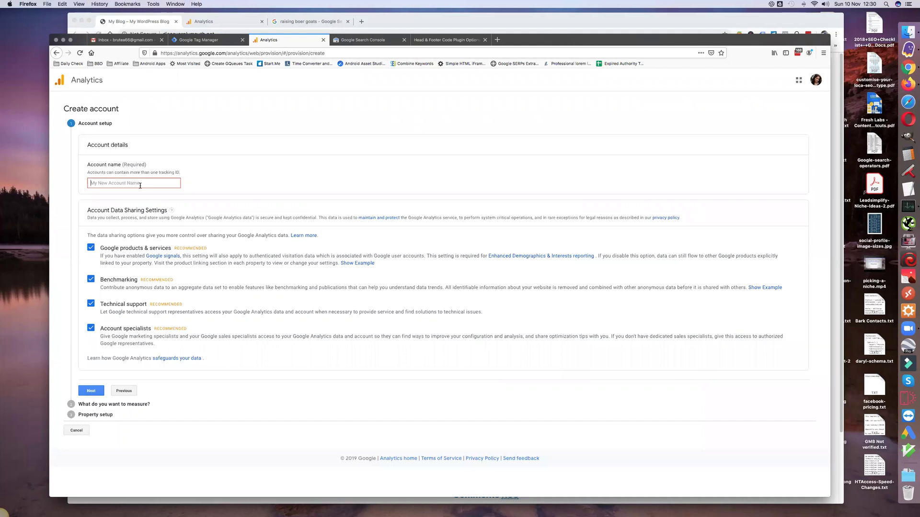
left_click(140, 183)
type("Discove")
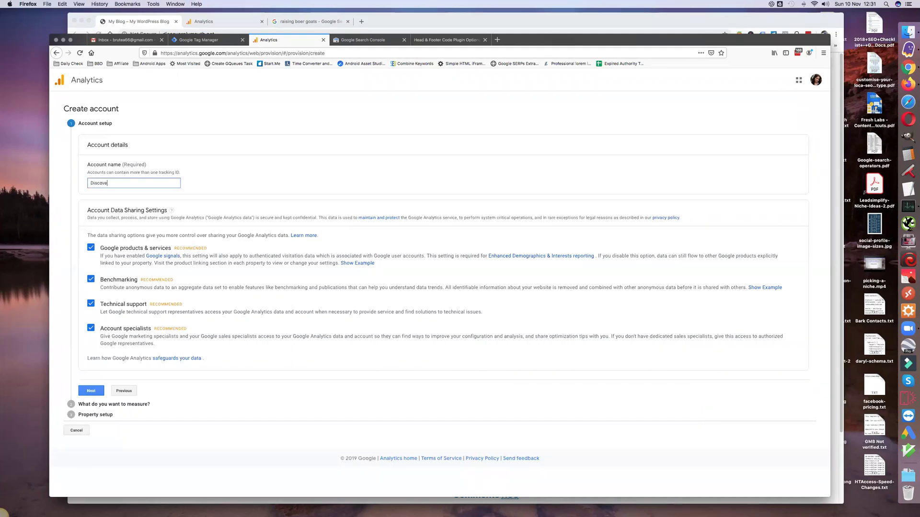
type("r Plymouth")
left_click(92, 392)
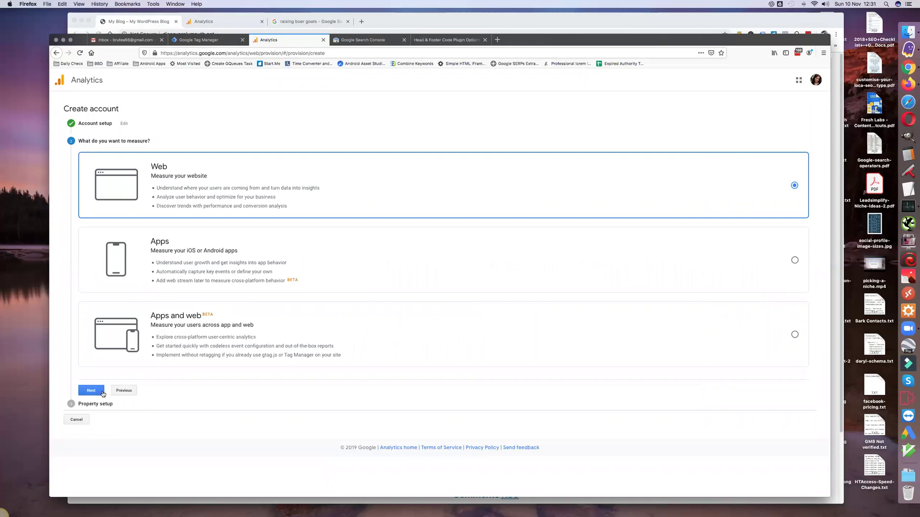
left_click(93, 392)
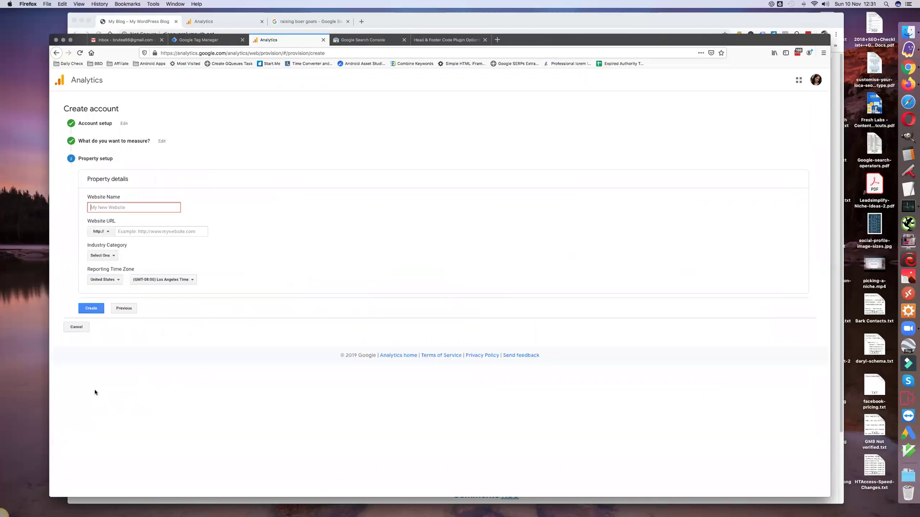
Step: Enter website name 'Discover Plymouth Website' and URL discoverplymouth.net, copied from WordPress
left_click(104, 208)
type("Discover Plymouth We")
left_click(423, 38)
left_click(166, 52)
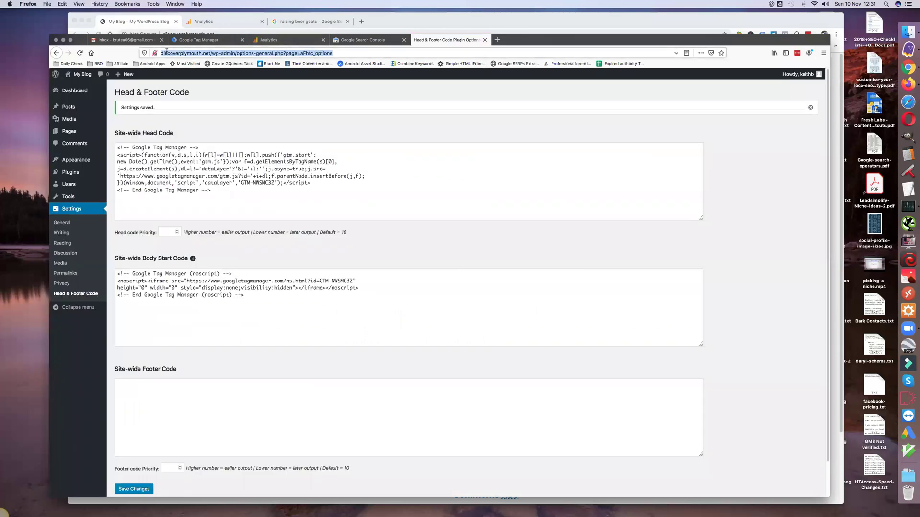
left_click(209, 53)
left_click_drag(211, 53, 161, 52)
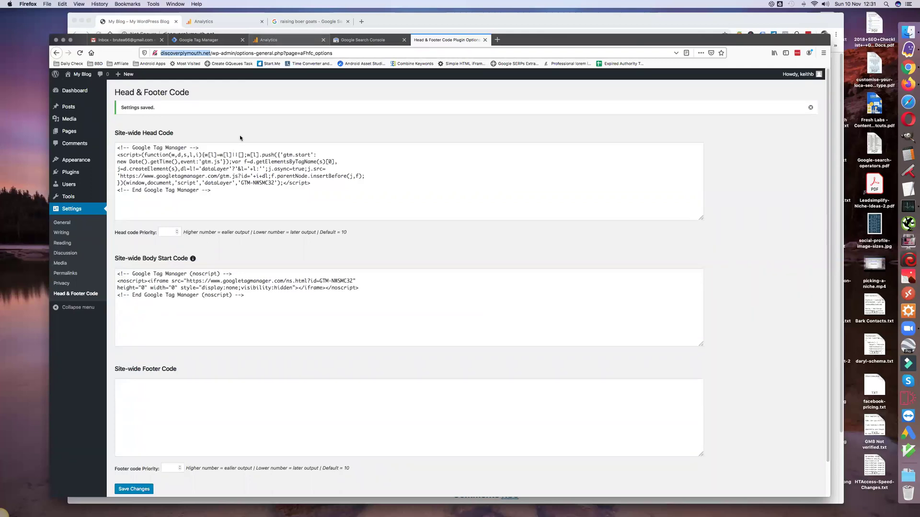
key("super+3")
left_click(132, 232)
key("super+v")
left_click(131, 231)
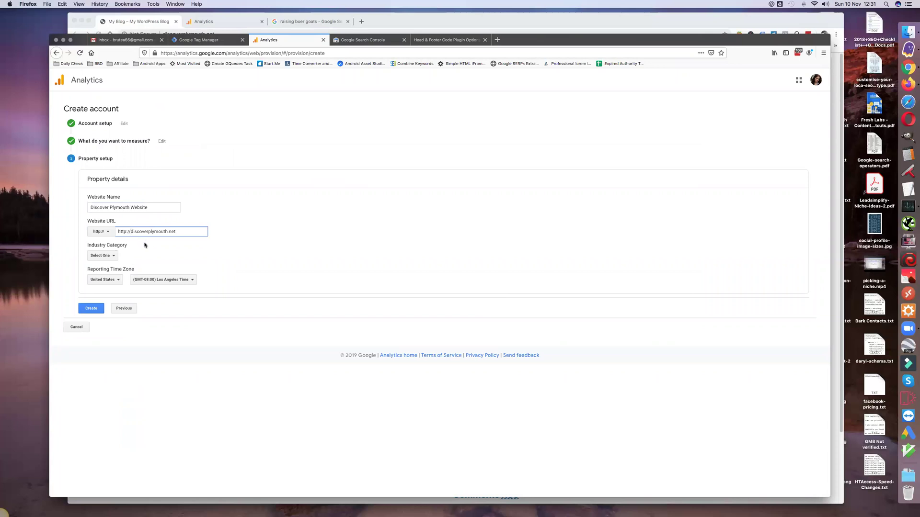
key("BackSpace")
key("BackSpace")
key("BackSpace")
key("BackSpace")
key("BackSpace")
key("BackSpace")
key("BackSpace")
Step: Set the industry category to Home and Garden and the time zone country to United Kingdom
left_click(101, 257)
scroll(144, 324, "down", 3)
scroll(145, 327, "down", 4)
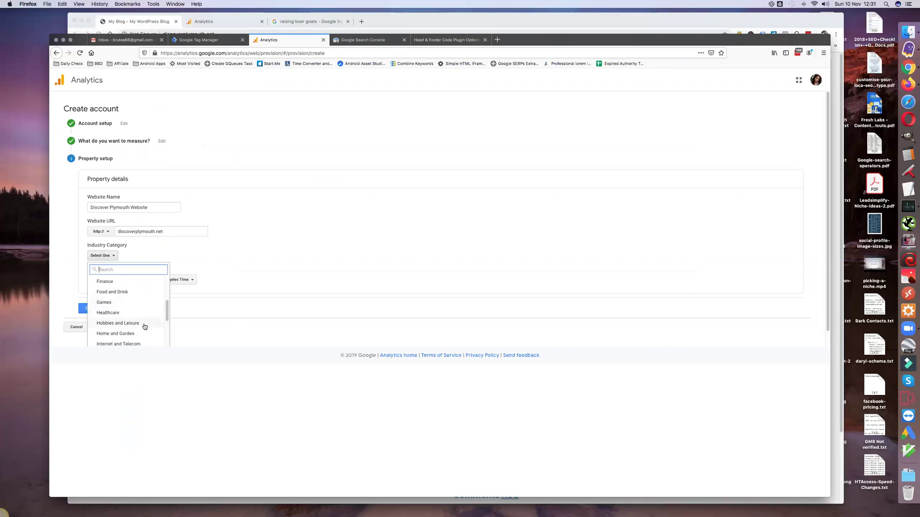
scroll(144, 326, "down", 1)
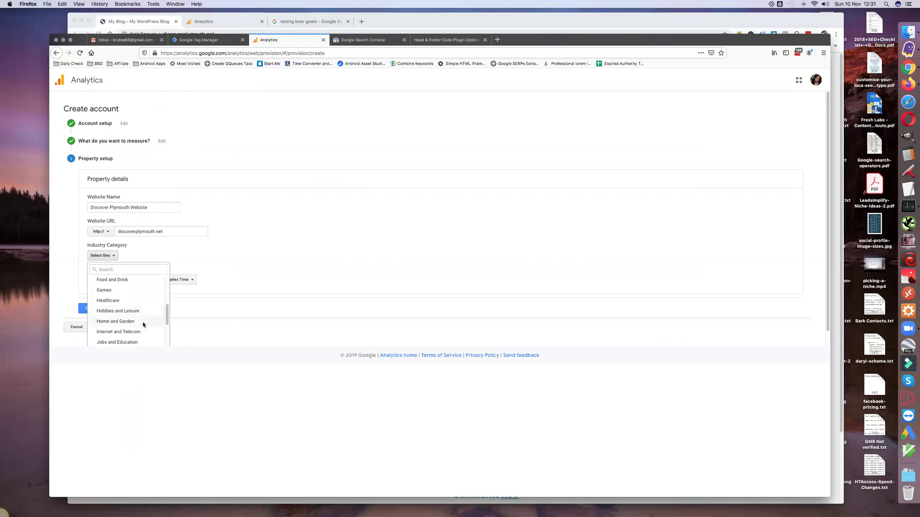
left_click(143, 324)
left_click(108, 281)
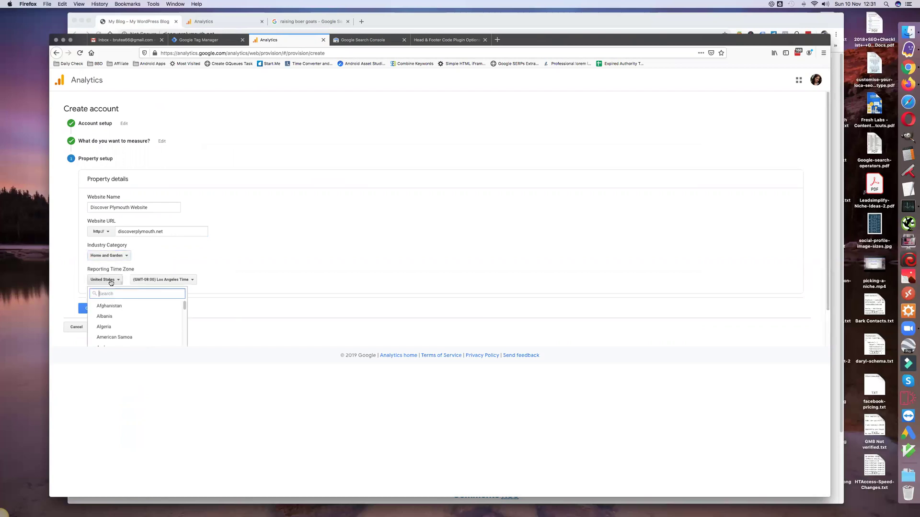
scroll(152, 335, "down", 20)
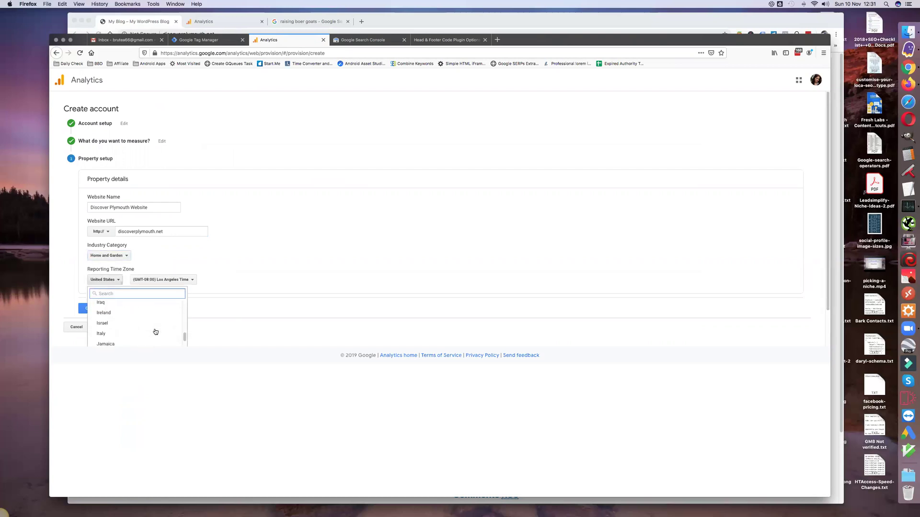
scroll(155, 332, "down", 20)
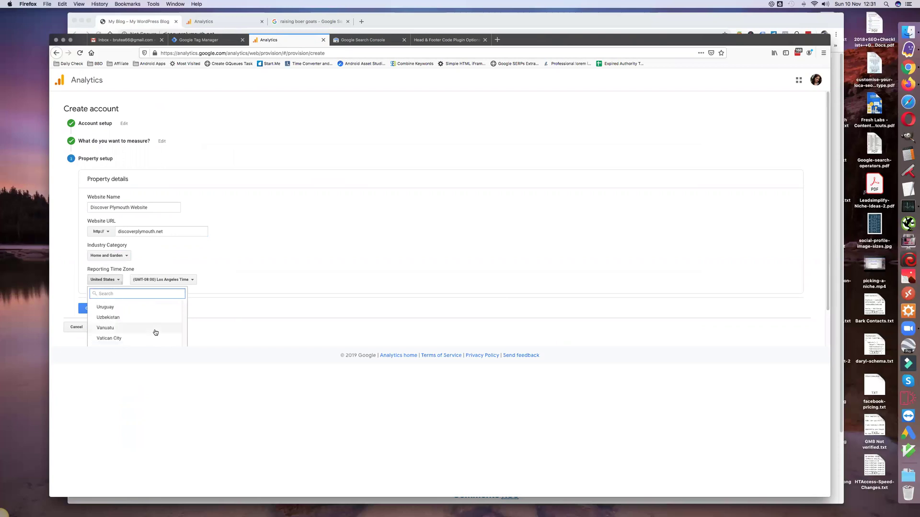
scroll(155, 332, "down", 3)
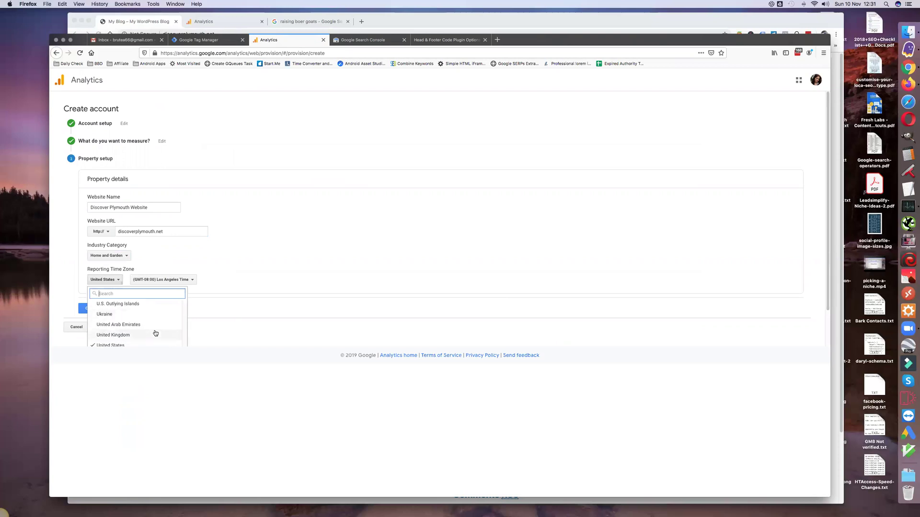
left_click(155, 336)
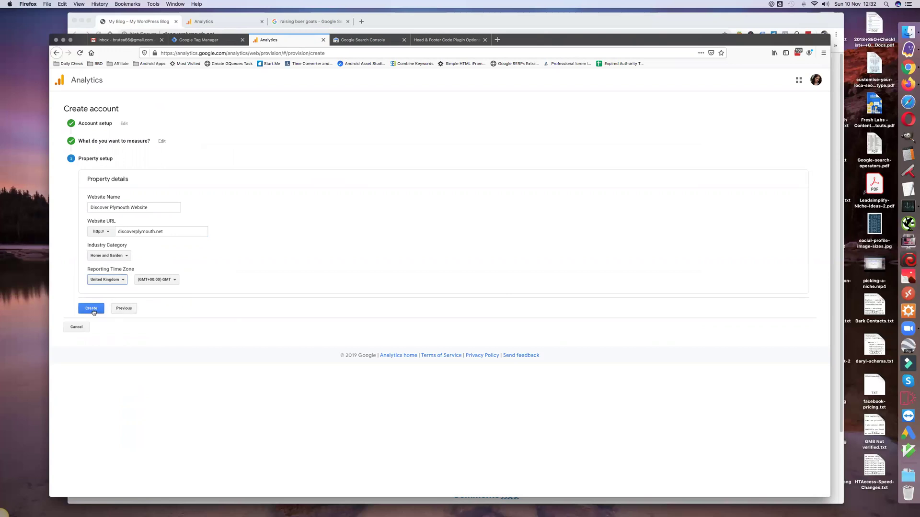
Step: Create the Analytics account and property, accepting the data processing terms and terms of service
left_click(94, 311)
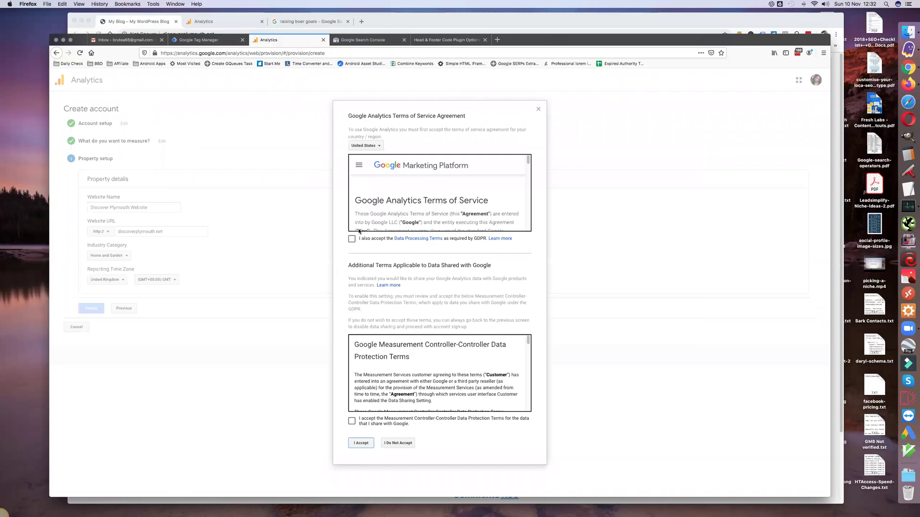
left_click(352, 421)
left_click(362, 445)
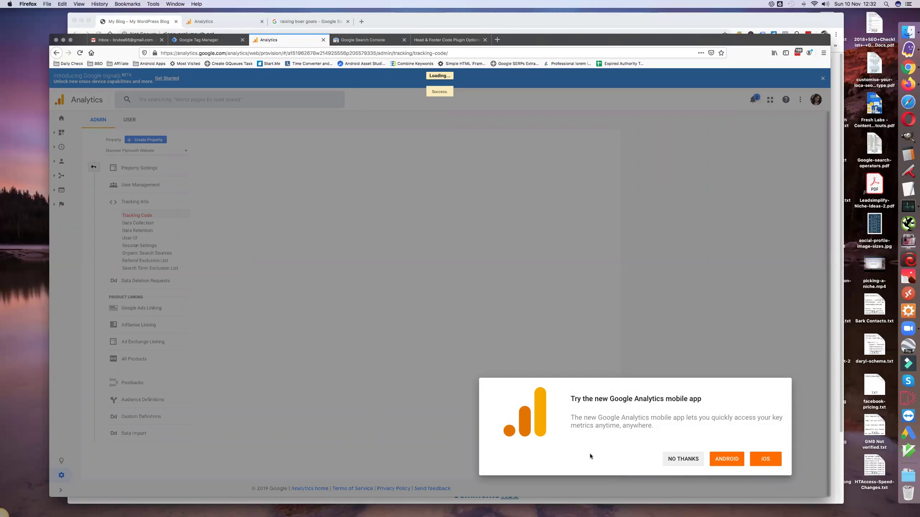
left_click(376, 406)
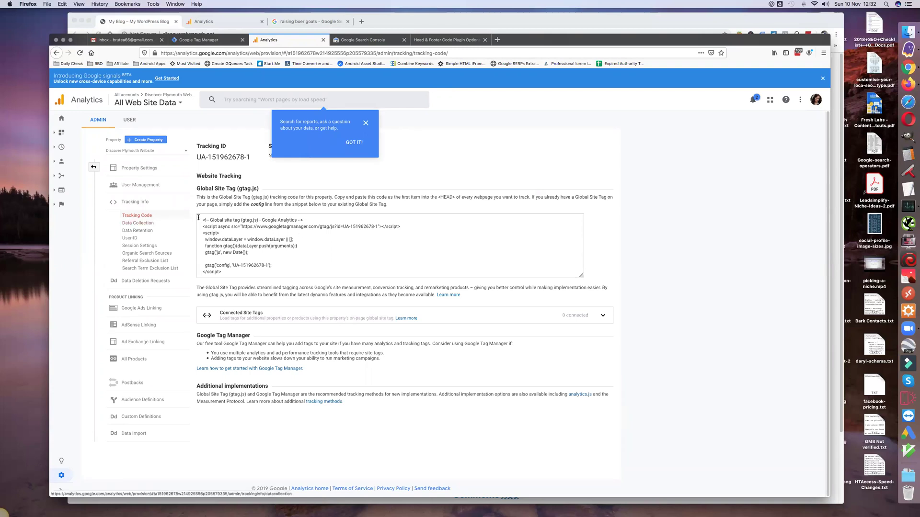
left_click_drag(199, 219, 232, 271)
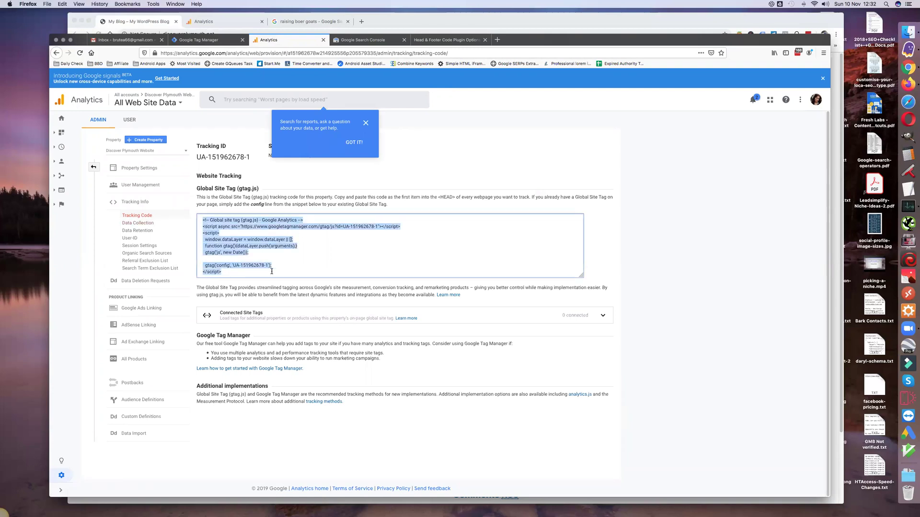
left_click(199, 157)
left_click_drag(199, 156, 251, 158)
key("super+c")
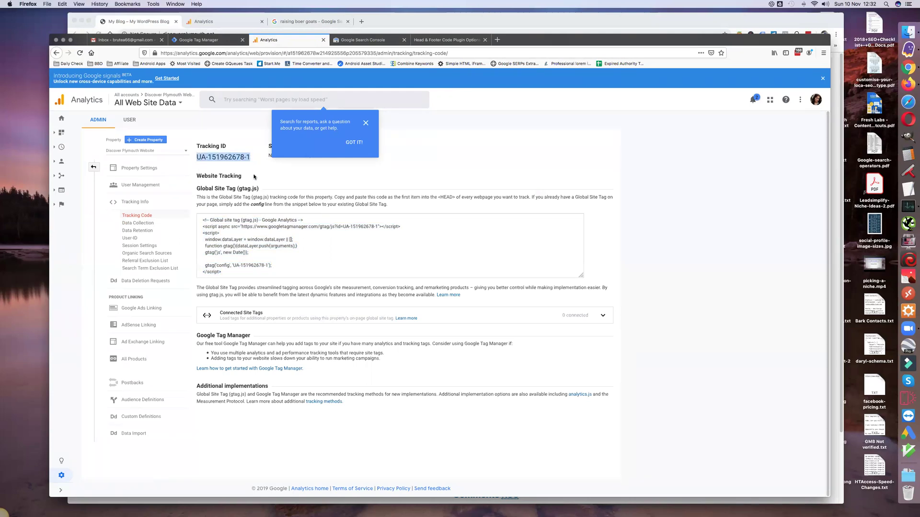
left_click(353, 143)
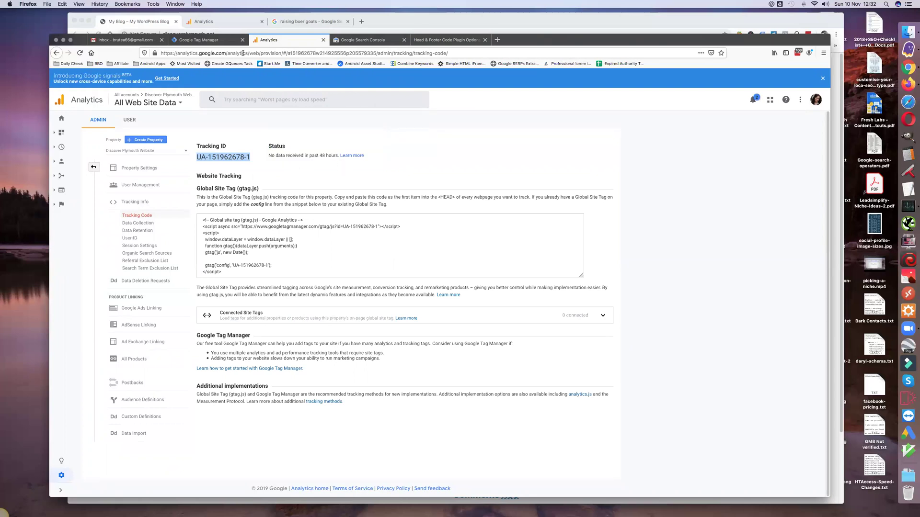
left_click(193, 41)
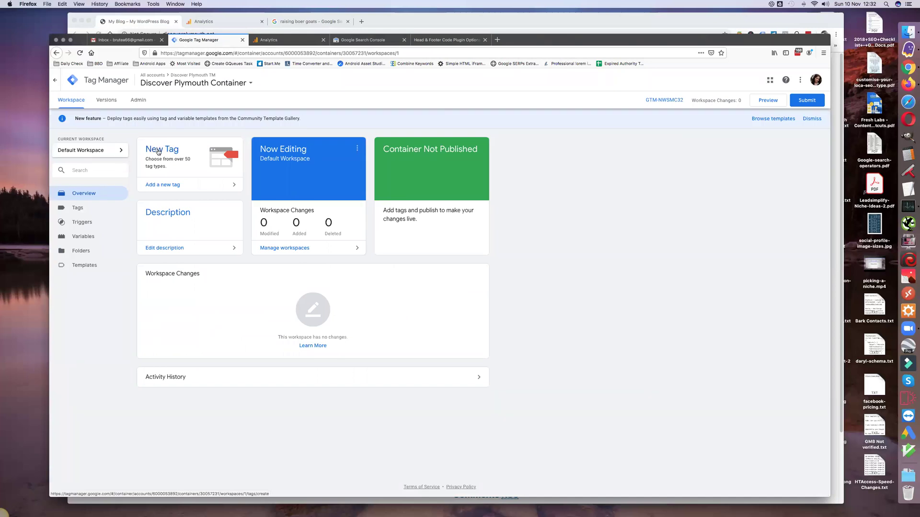
Step: Create a new tag named 'GA Tag' of type Universal Analytics
left_click(158, 152)
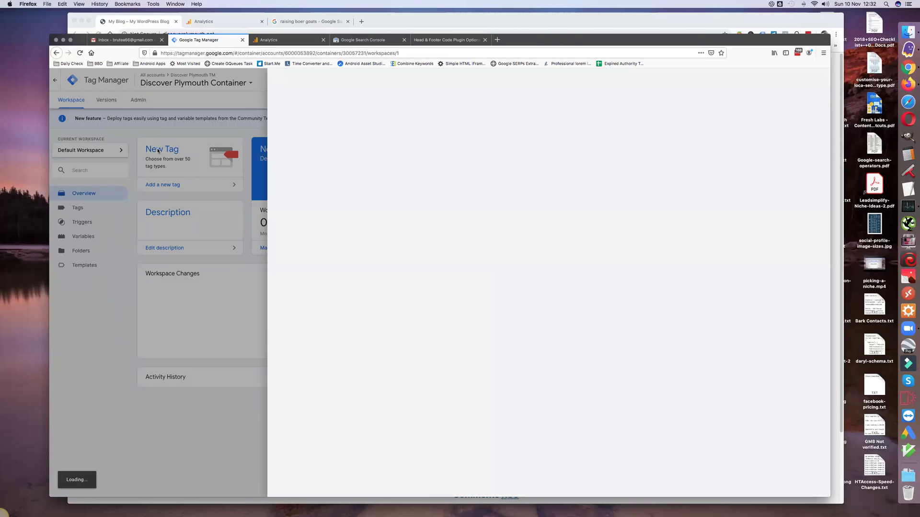
double_click(307, 83)
type("GA Tag")
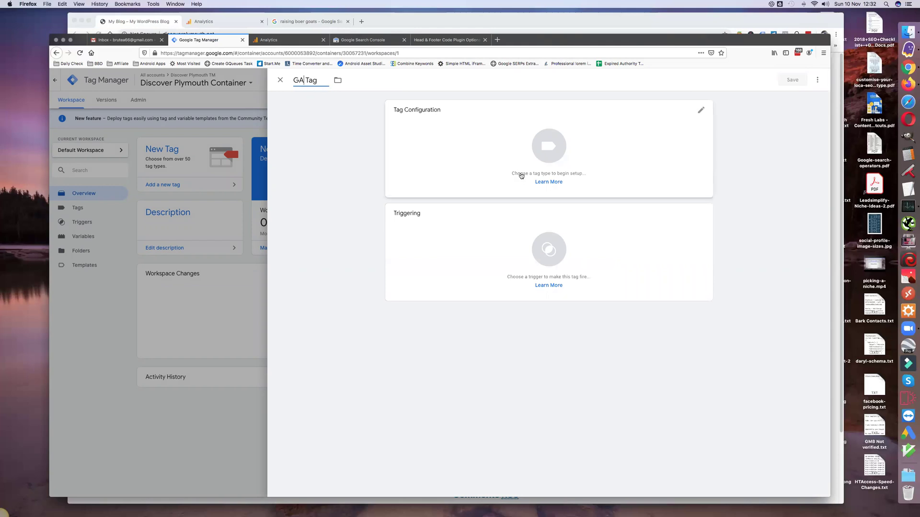
left_click(545, 150)
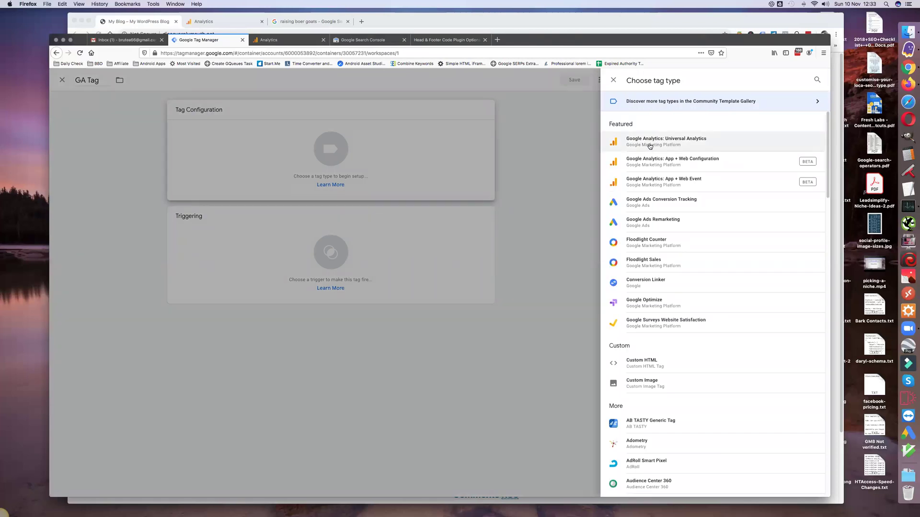
left_click(649, 143)
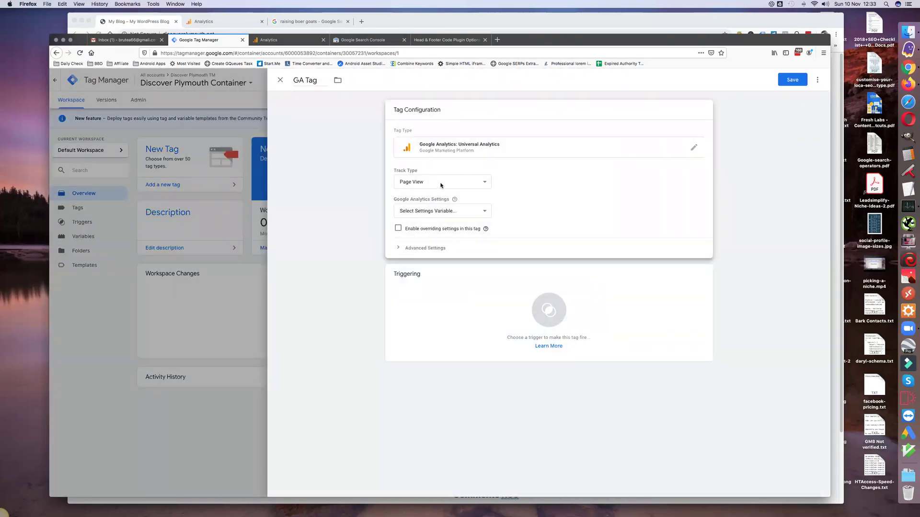
left_click(437, 212)
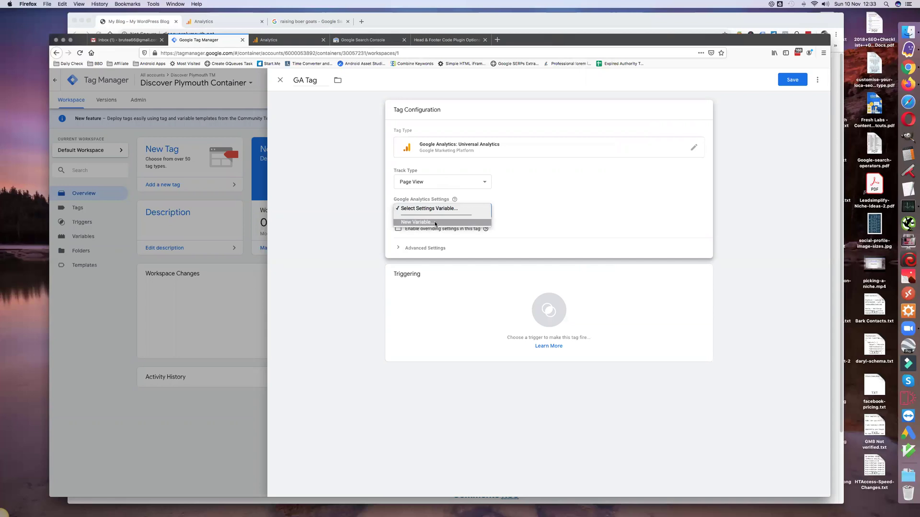
left_click(436, 222)
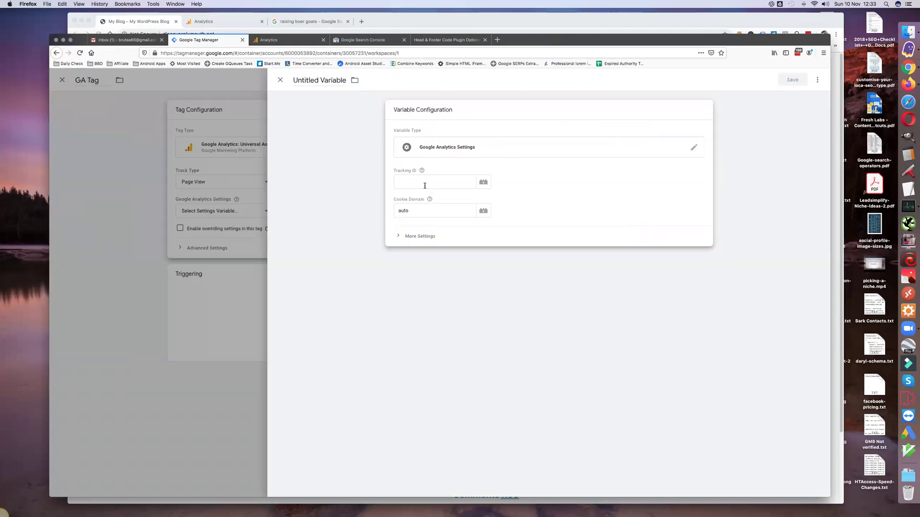
left_click(302, 80)
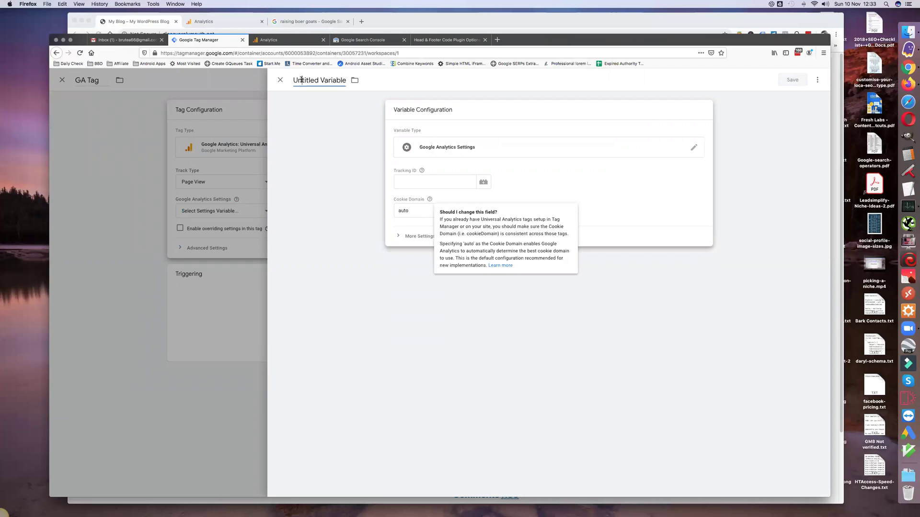
type("GA")
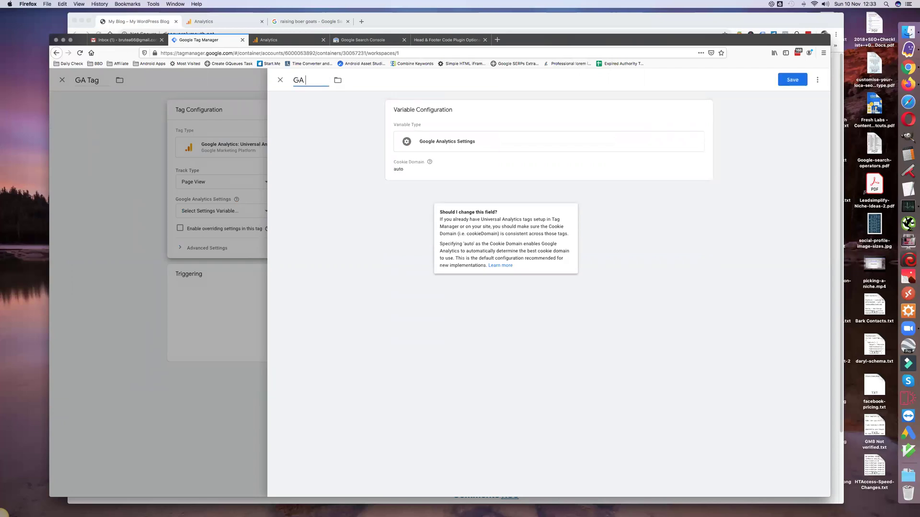
type(" Tracking ID")
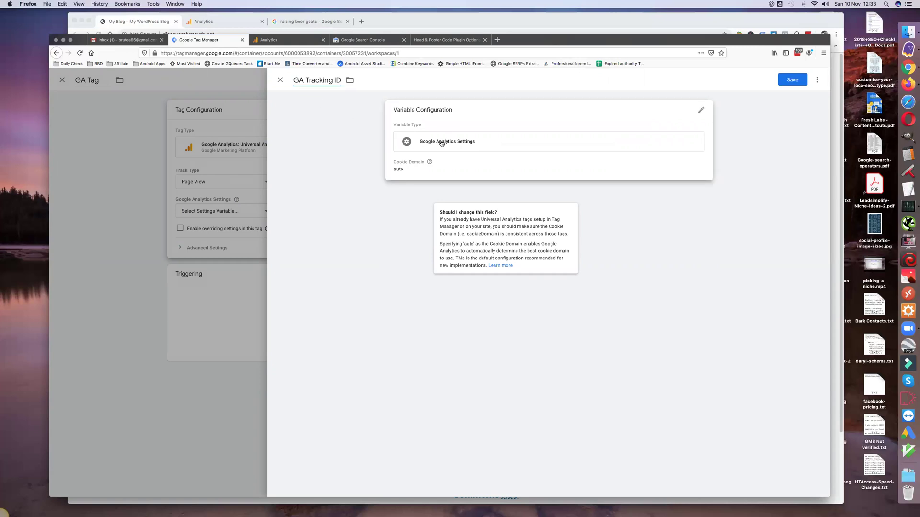
left_click(440, 142)
left_click(412, 181)
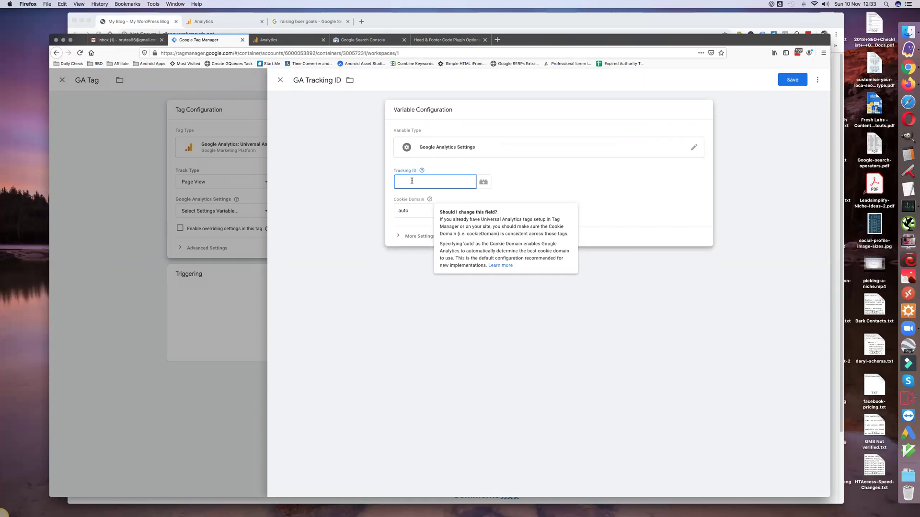
key("super+v")
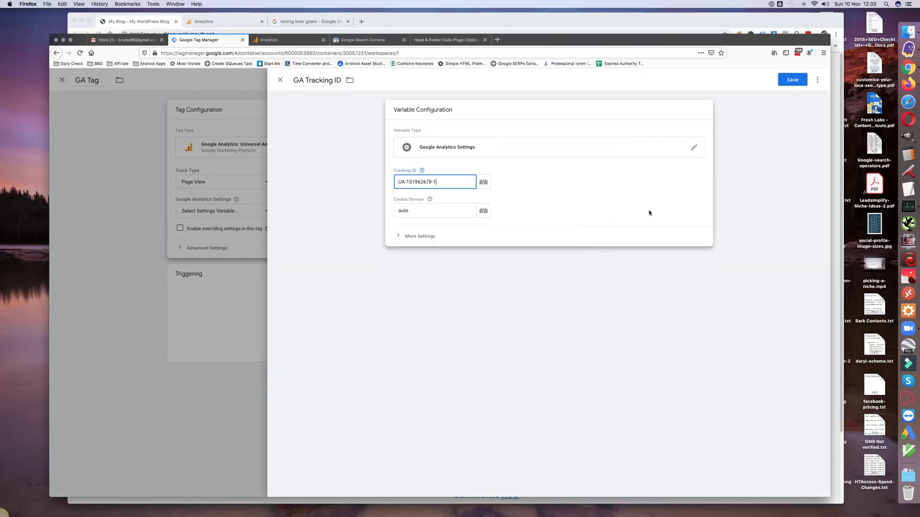
left_click(792, 80)
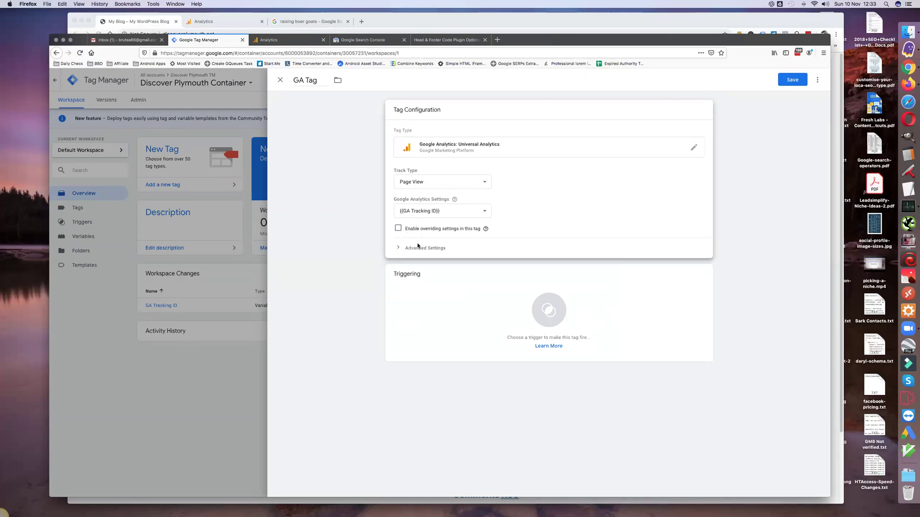
Step: Set the GA Tag to fire on All Pages and save it
left_click(550, 315)
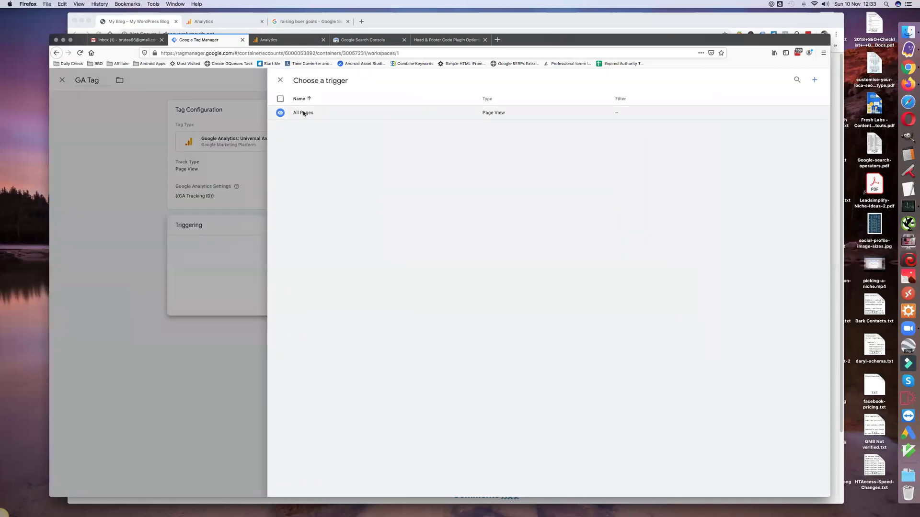
left_click(303, 114)
left_click(792, 81)
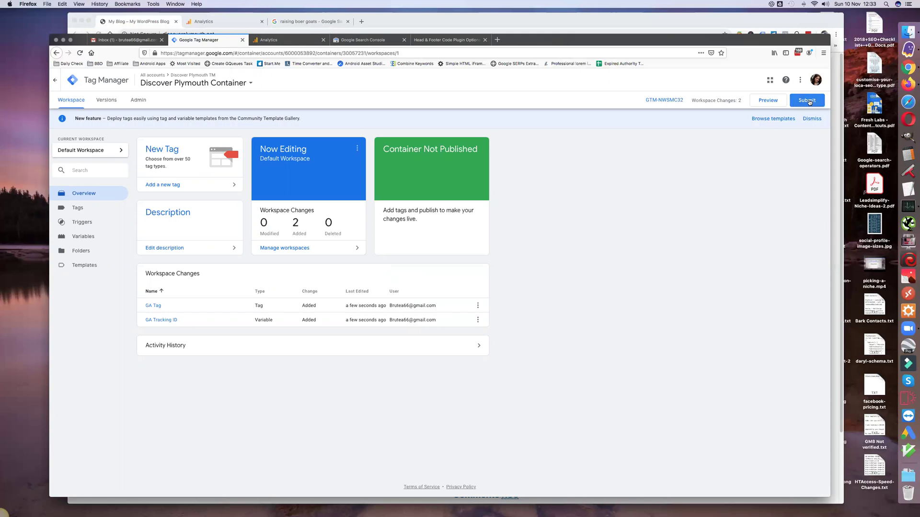
Step: Publish the container as version 'GA', then return to the WordPress blog
left_click(808, 101)
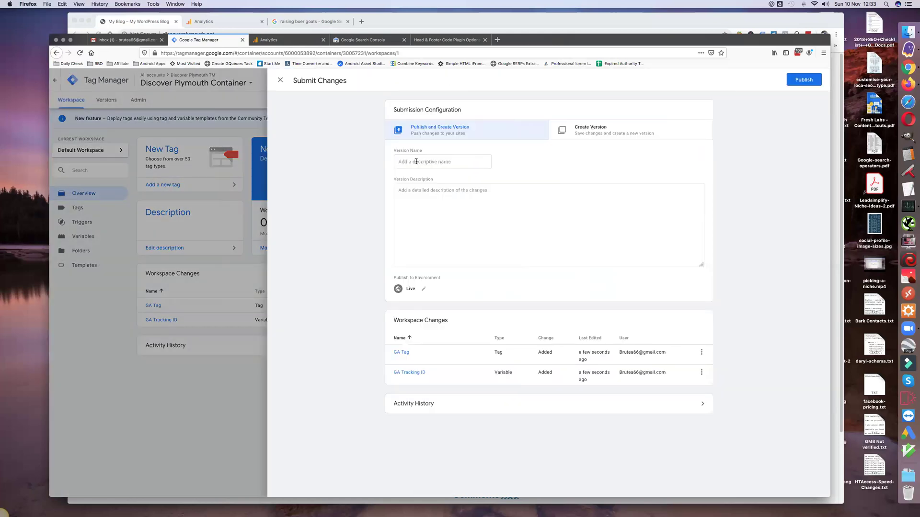
left_click(413, 162)
type("GA")
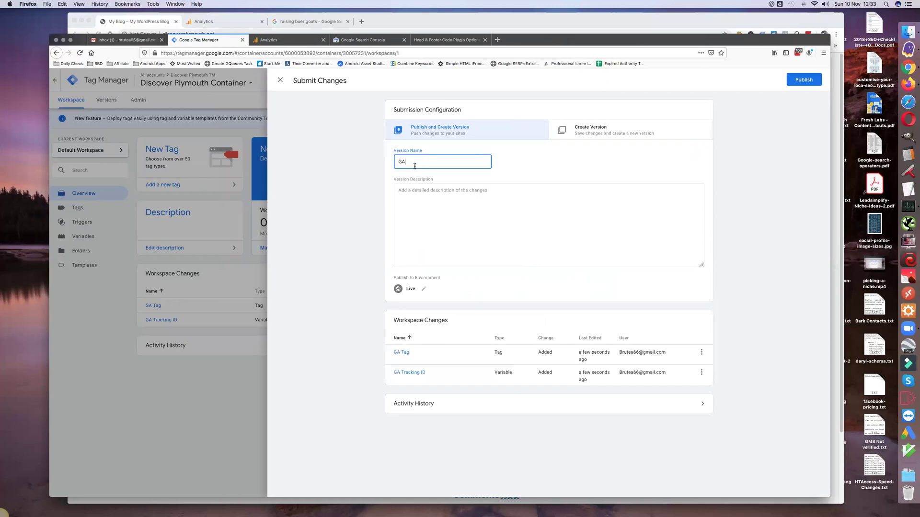
left_click(409, 199)
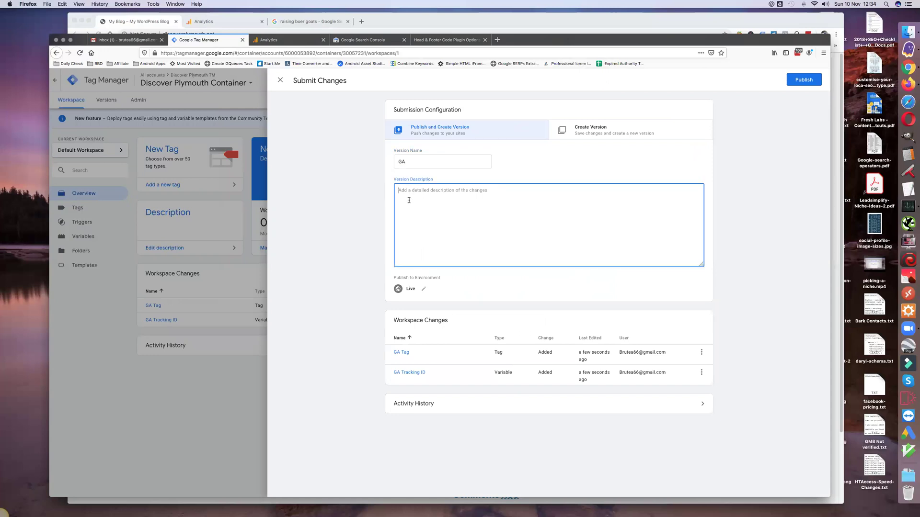
left_click(804, 82)
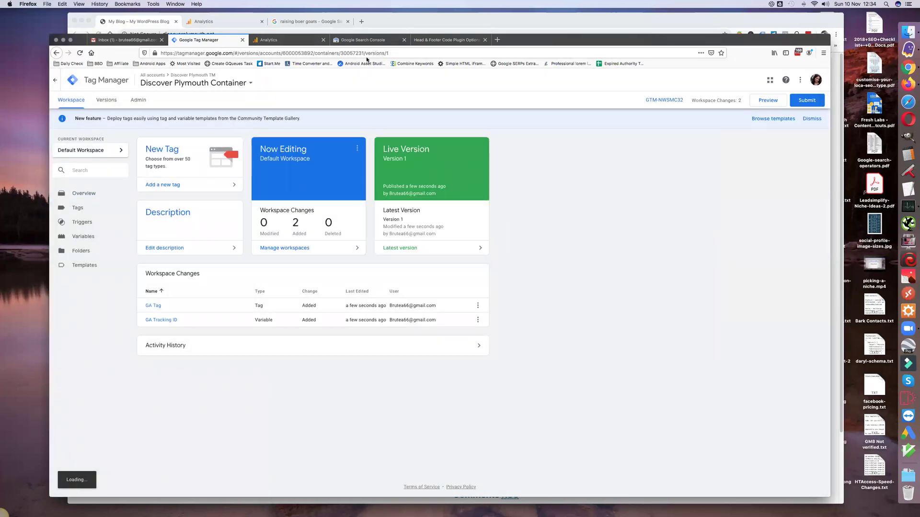
left_click(153, 23)
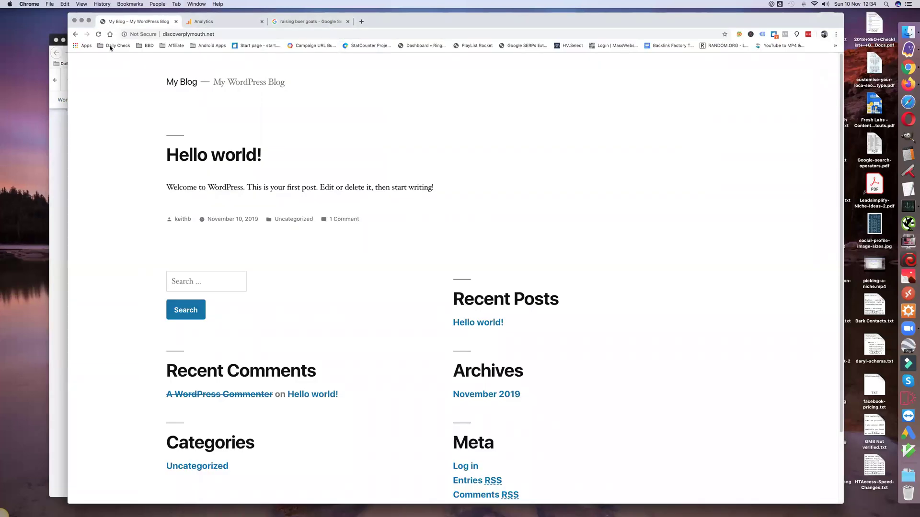
Step: Enable Tag Assistant, reload the blog, and confirm it finds the Google Analytics and Tag Manager tags
left_click(762, 35)
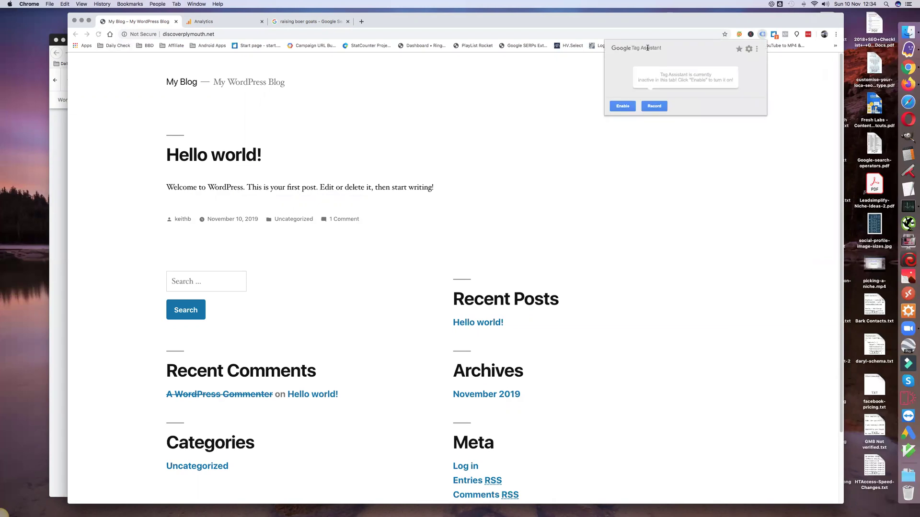
left_click(623, 106)
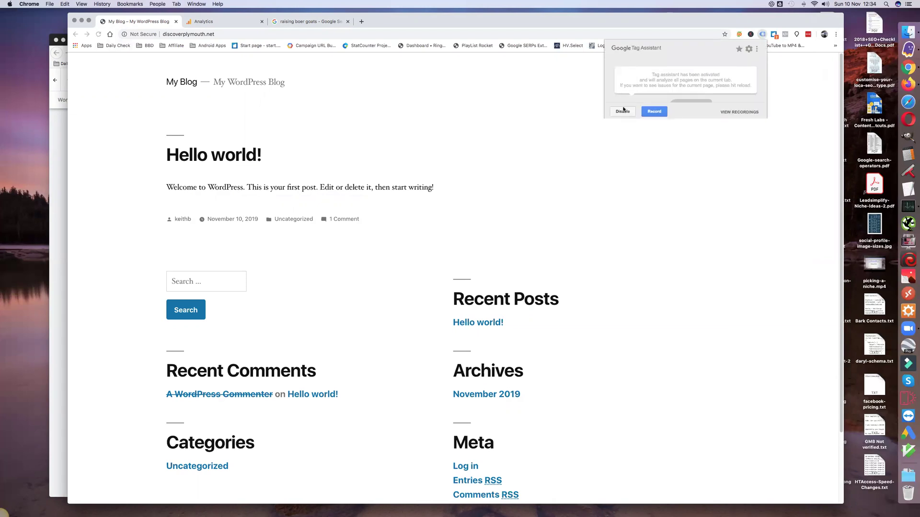
left_click(524, 150)
left_click(98, 35)
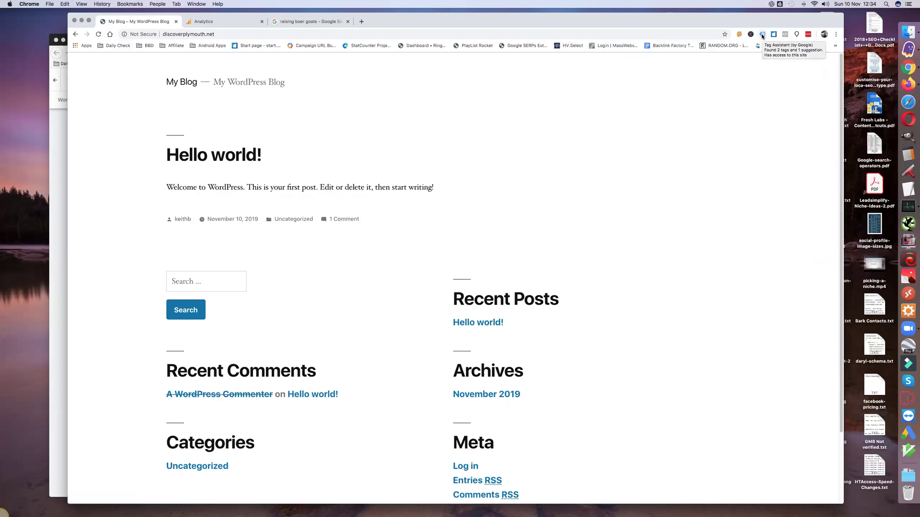
left_click(762, 35)
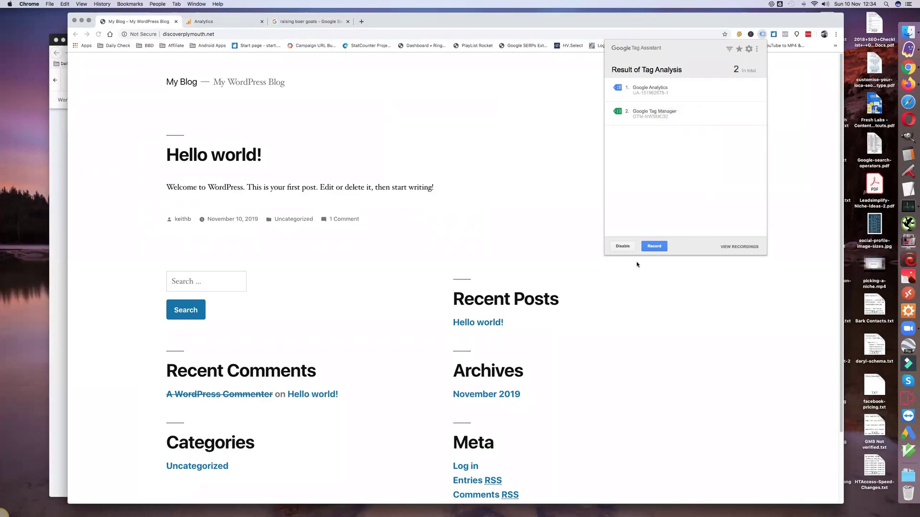
left_click(459, 244)
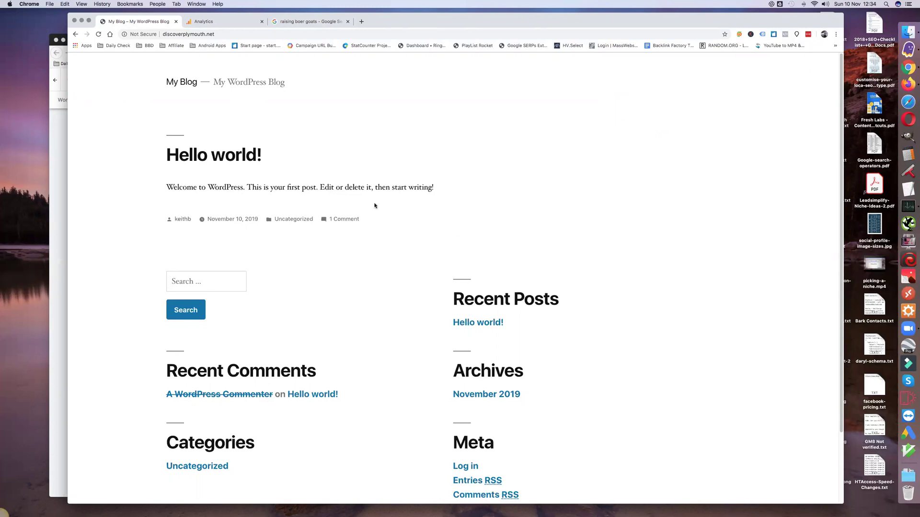
left_click(214, 22)
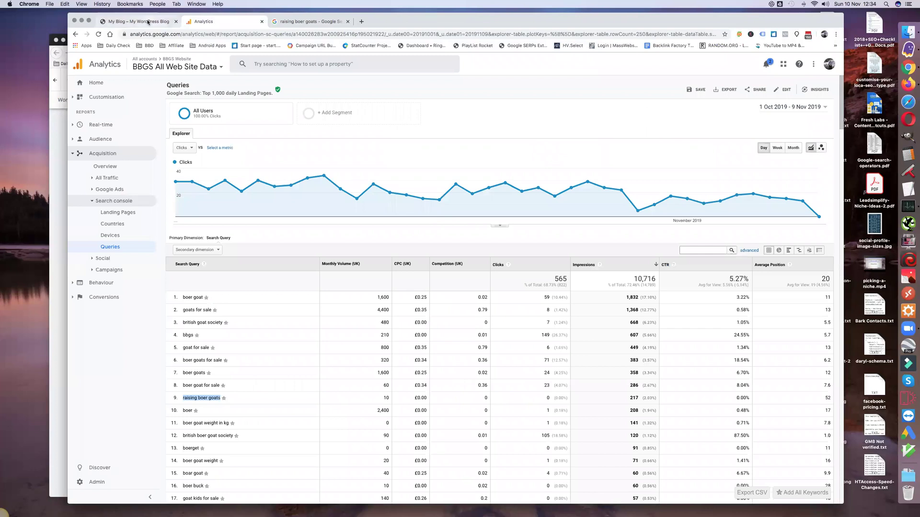
Step: Open the Discover Plymouth Analytics home, peek at another site's Queries report, then return
left_click(144, 22)
key("super+Tab")
left_click(281, 42)
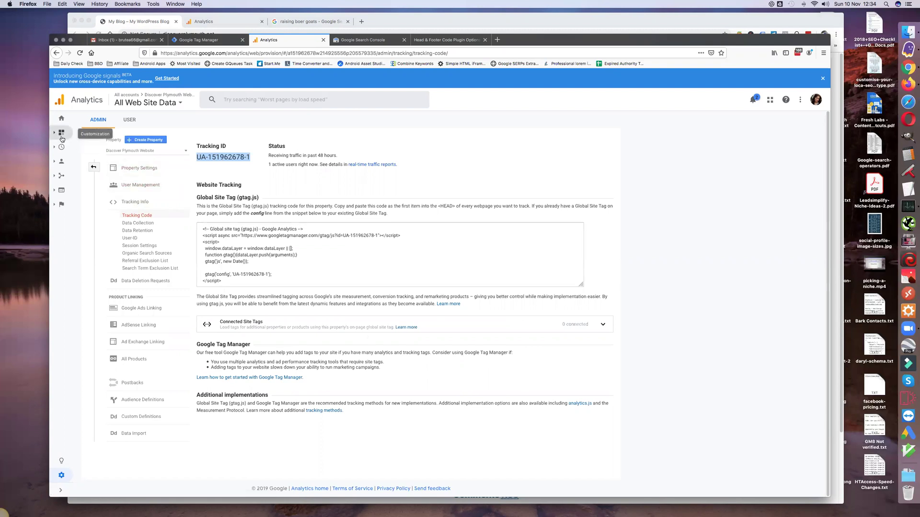
left_click(60, 120)
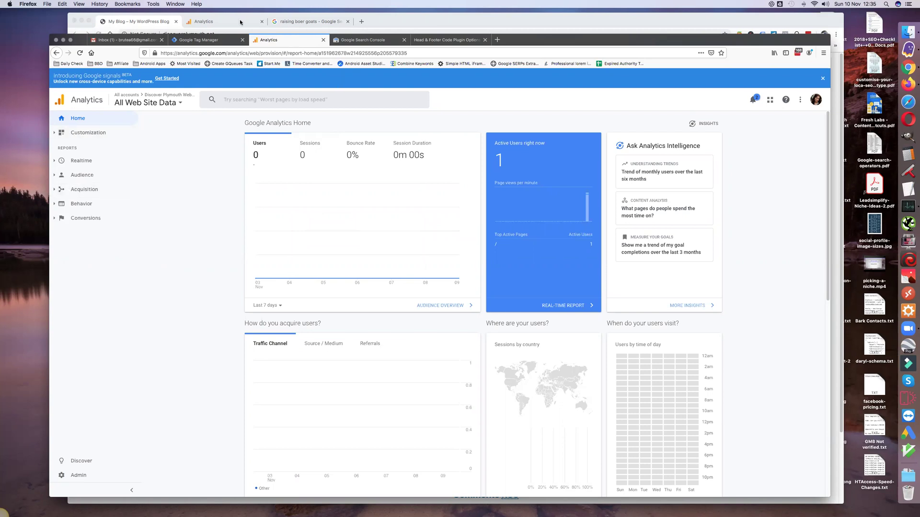
left_click(221, 22)
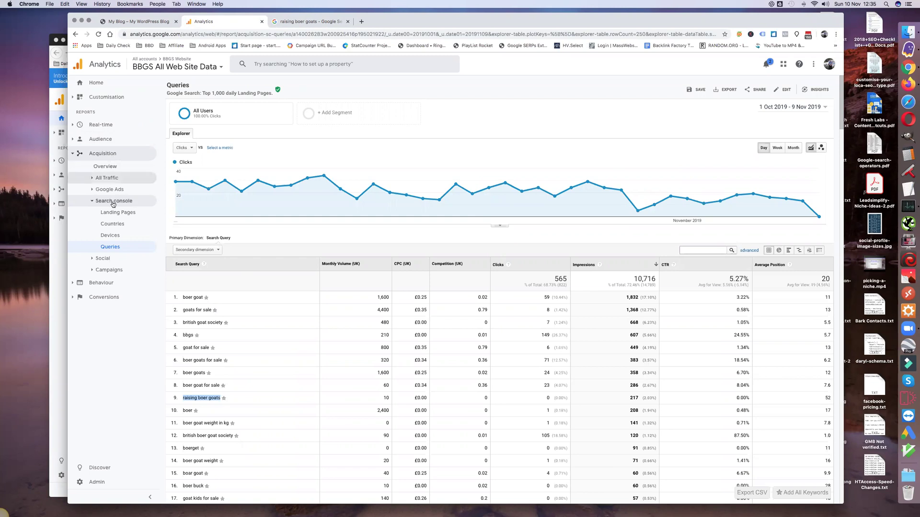
left_click(60, 275)
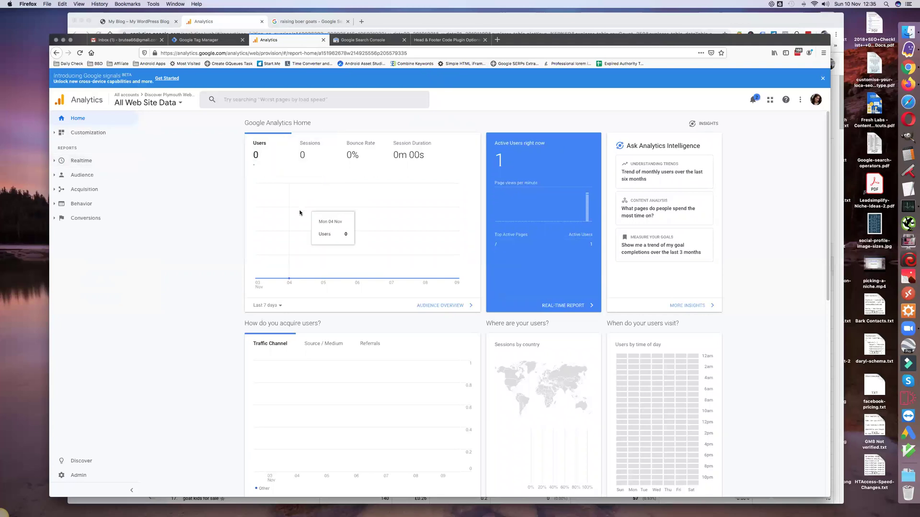
Step: Check Audience Overview and Acquisition > Search Console > Queries, which requires Search Console integration
left_click(83, 179)
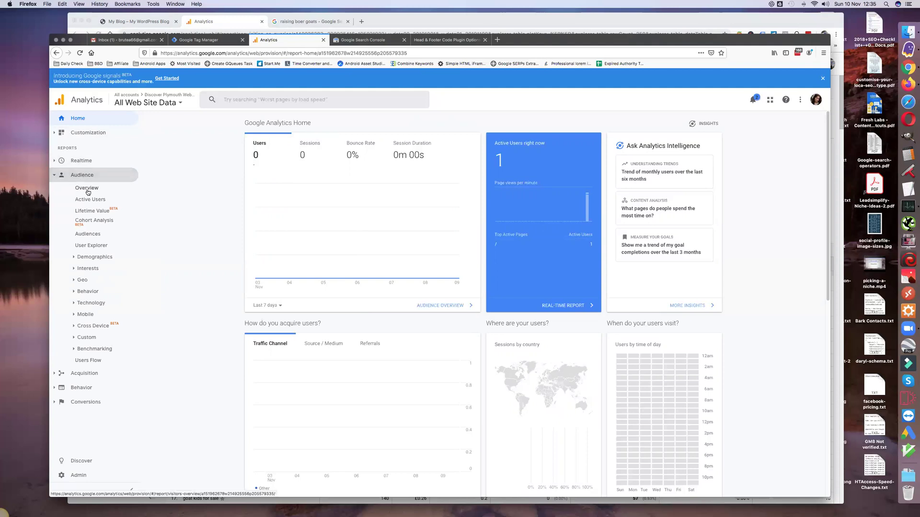
left_click(87, 188)
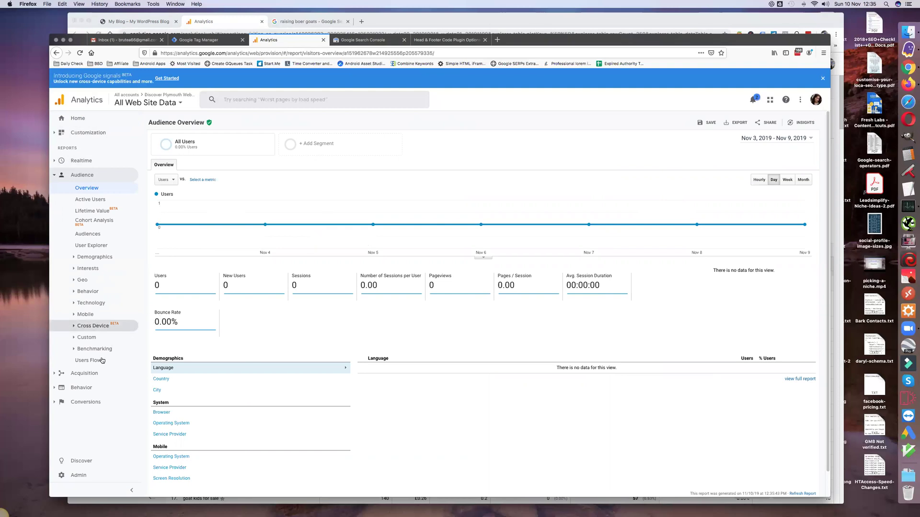
left_click(87, 374)
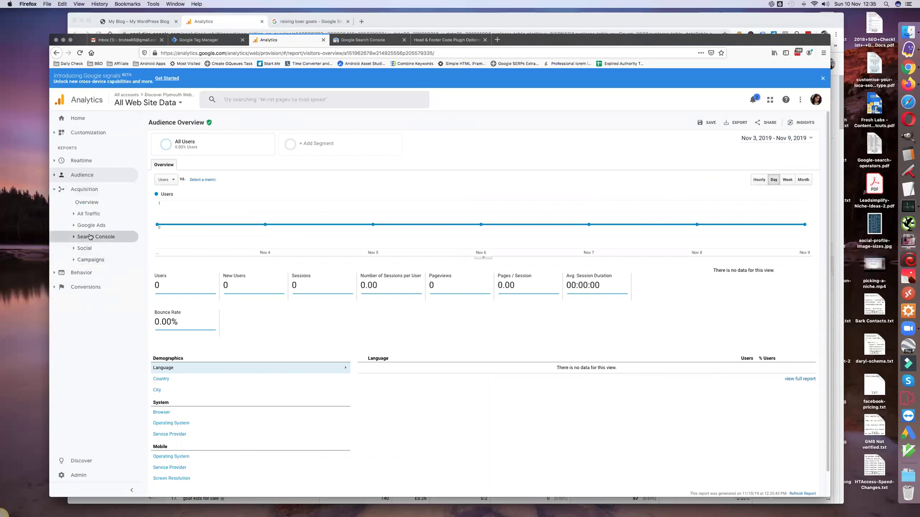
left_click(90, 237)
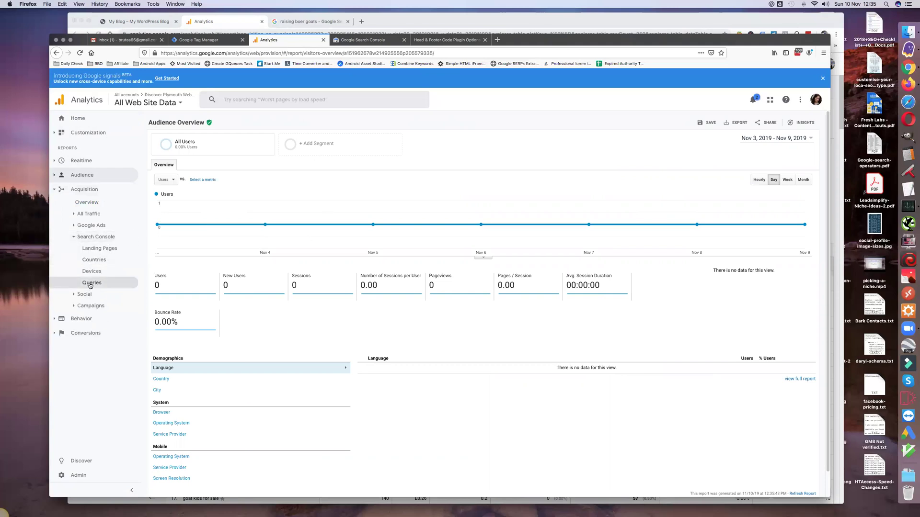
left_click(90, 284)
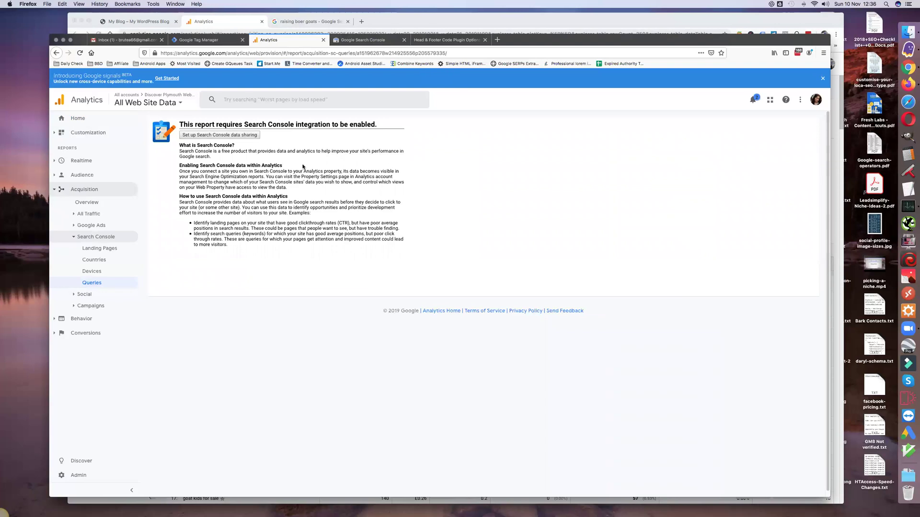
left_click(363, 39)
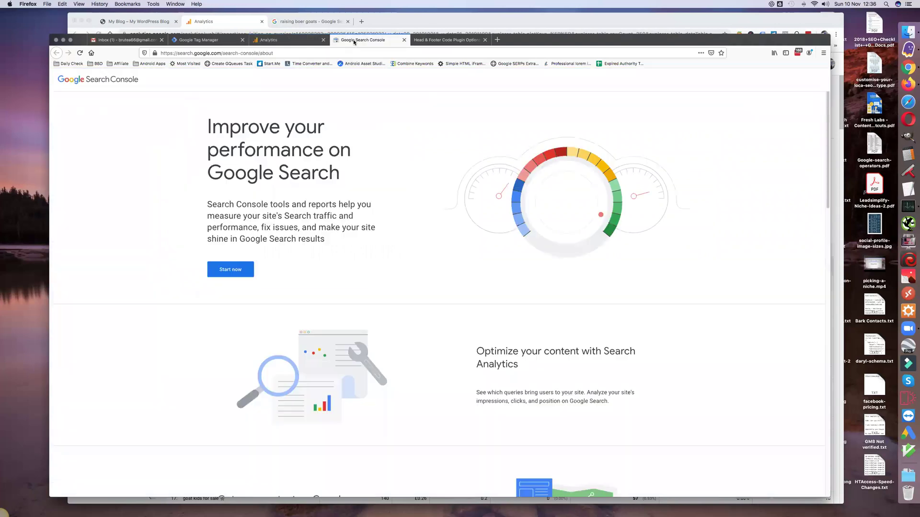
left_click(233, 271)
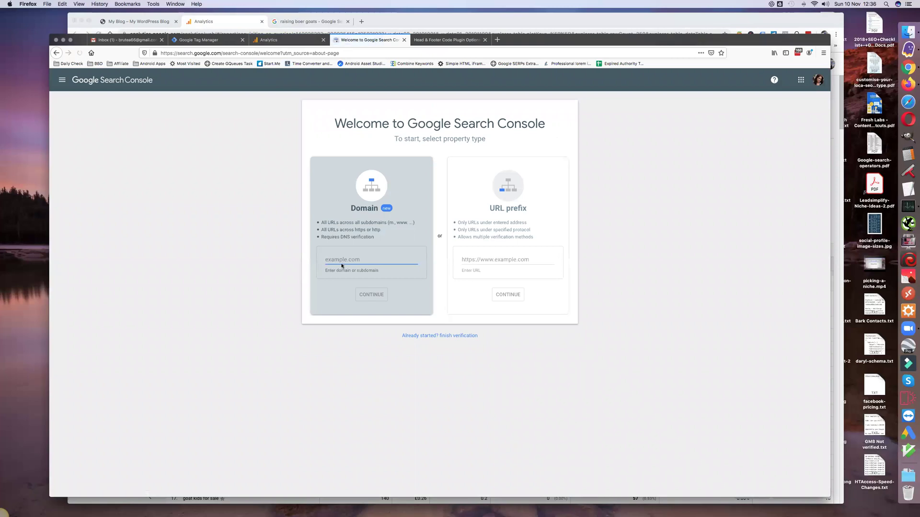
left_click(462, 258)
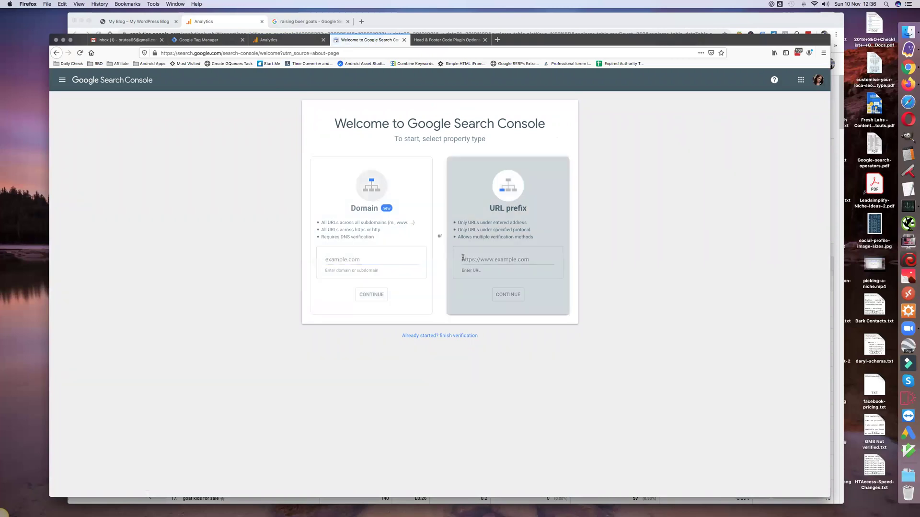
key("super+v")
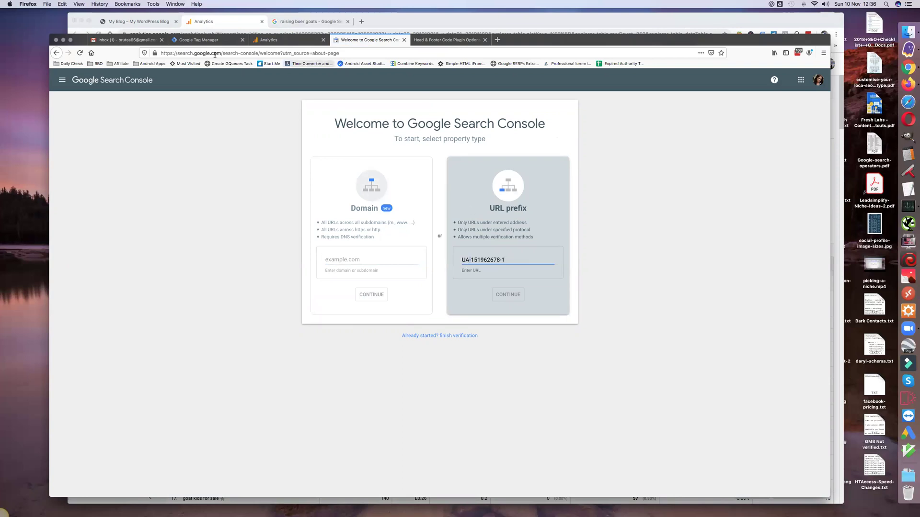
key("ctrl+Tab")
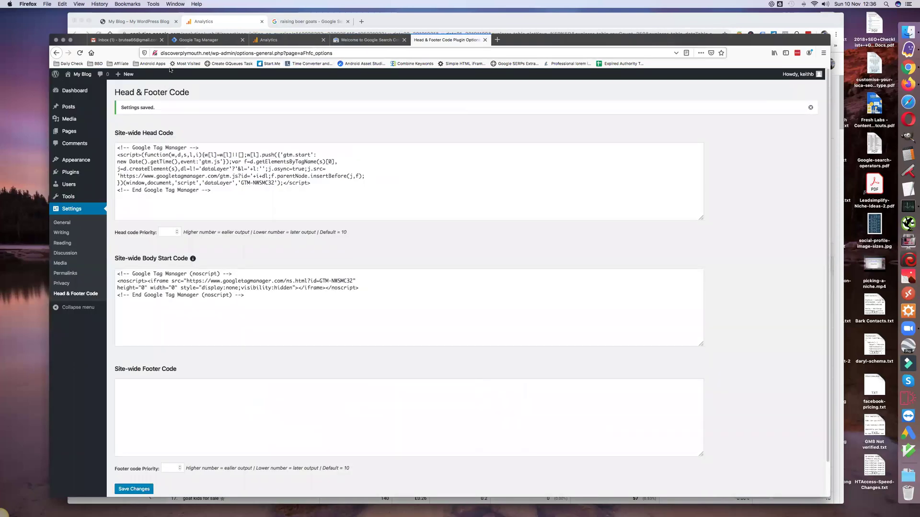
double_click(179, 52)
triple_click(207, 52)
left_click(207, 52)
left_click_drag(211, 52, 149, 55)
key("super+c")
left_click(355, 43)
triple_click(471, 259)
key("super+v")
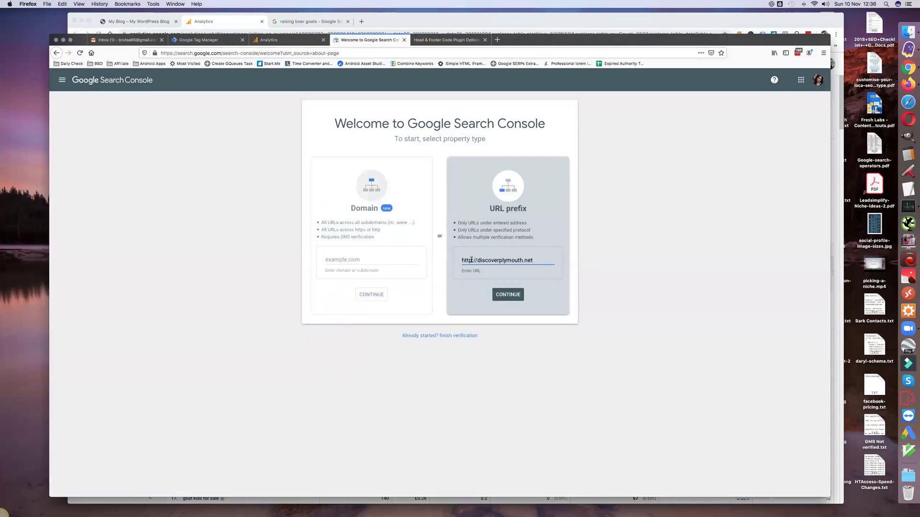
left_click(508, 297)
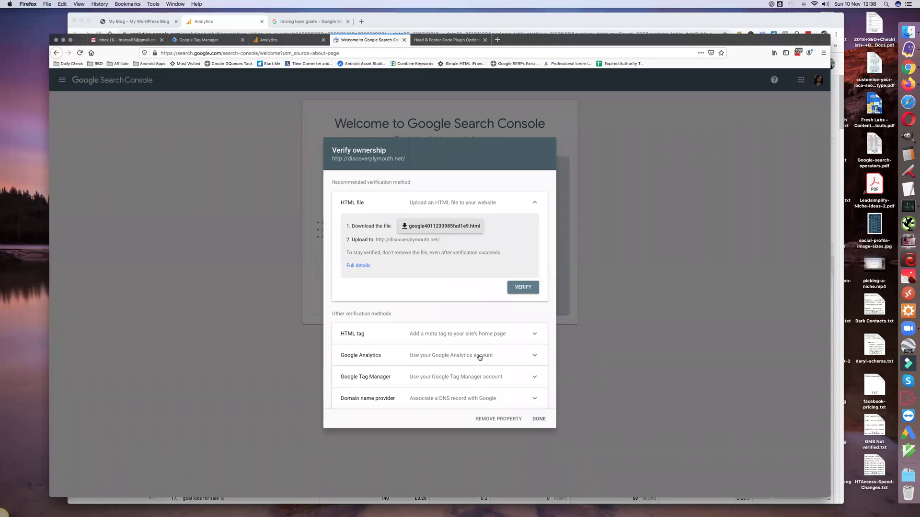
Step: Attempt ownership verification via Google Tag Manager and Google Analytics, dismissing both failures
left_click(487, 377)
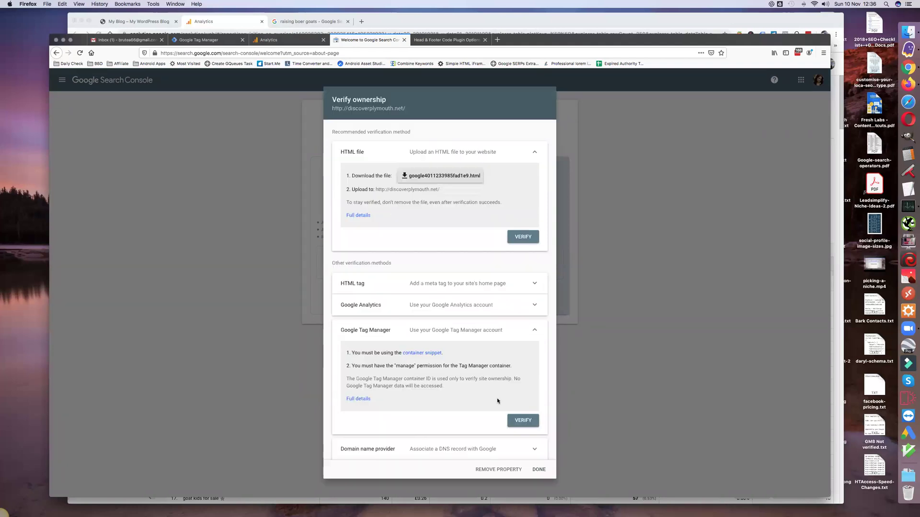
left_click(523, 422)
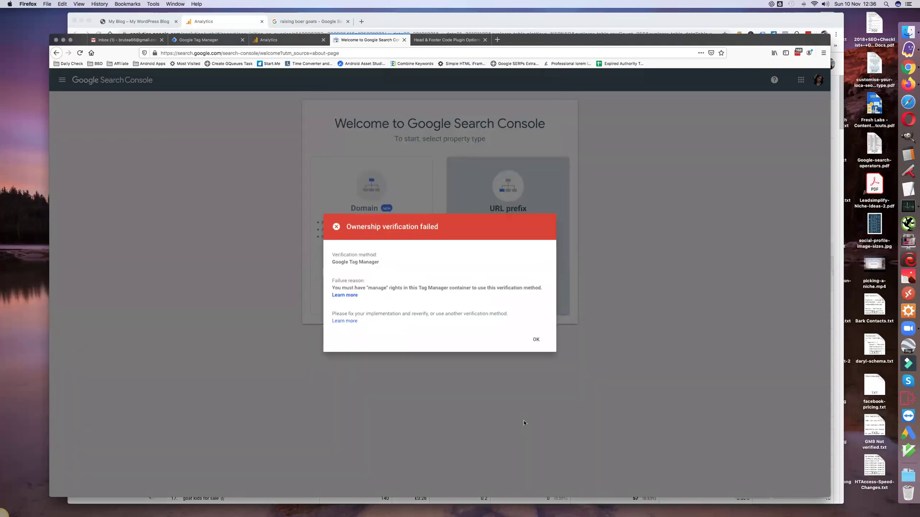
left_click(536, 341)
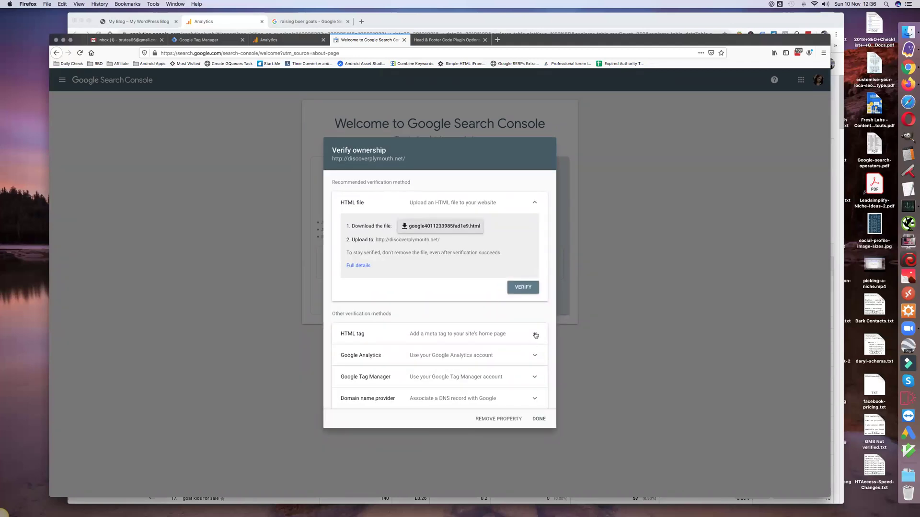
left_click(535, 335)
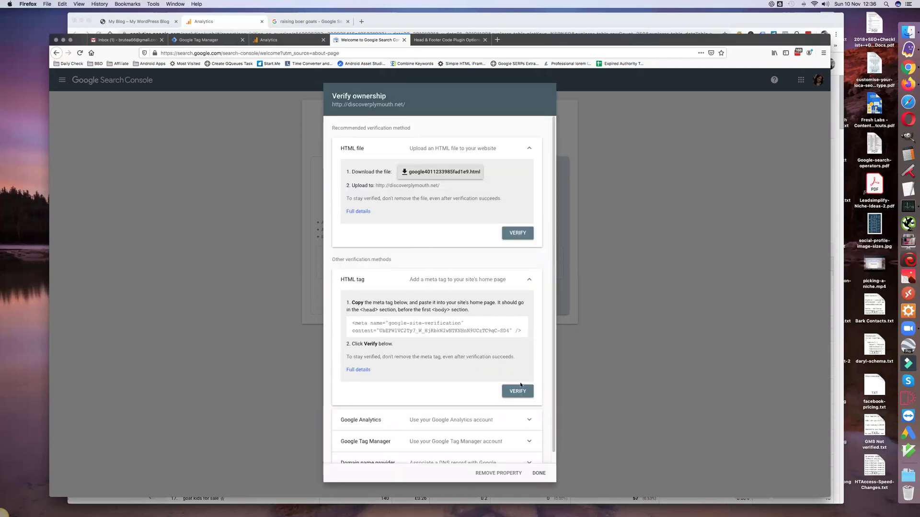
left_click(482, 424)
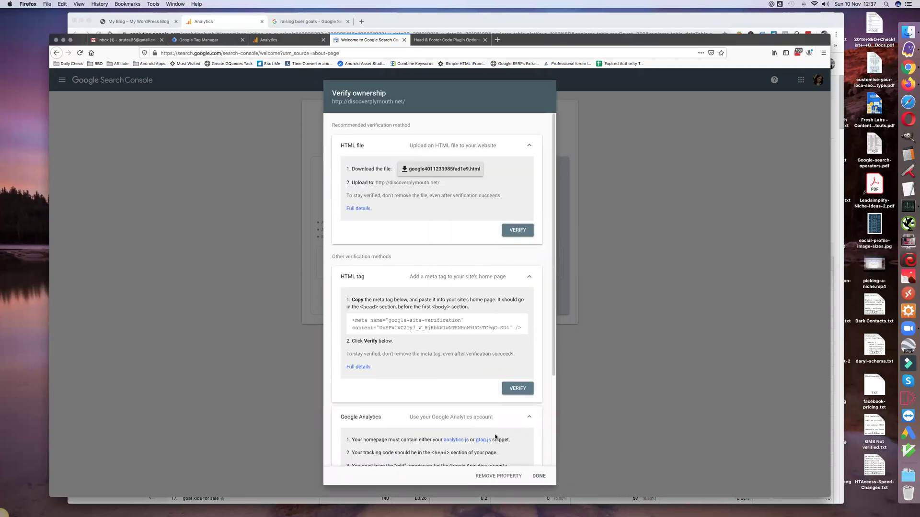
scroll(516, 424, "down", 2)
left_click(516, 435)
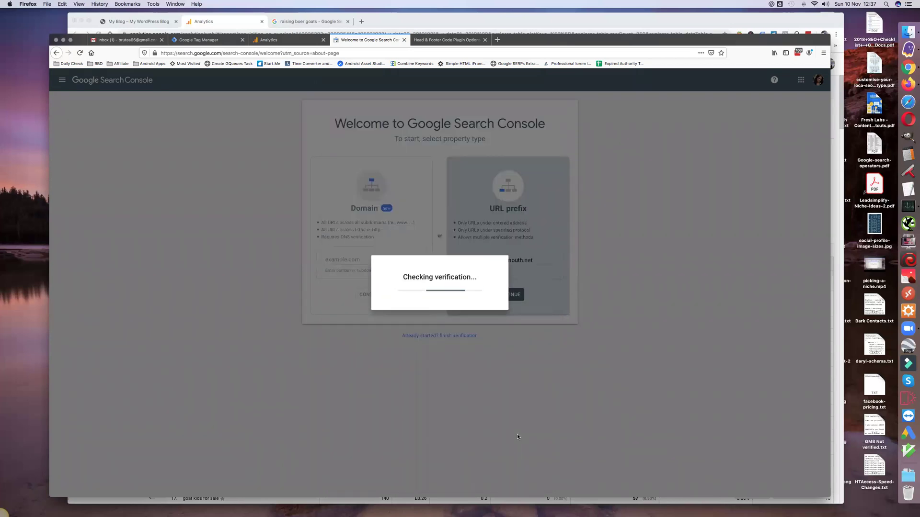
left_click(536, 345)
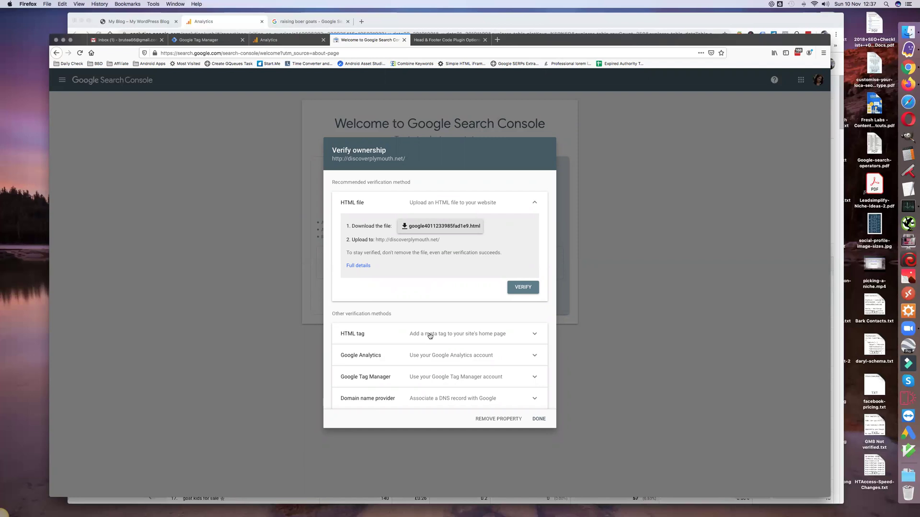
Step: Copy the HTML-tag verification meta tag and go back to WordPress's head code settings
left_click(534, 335)
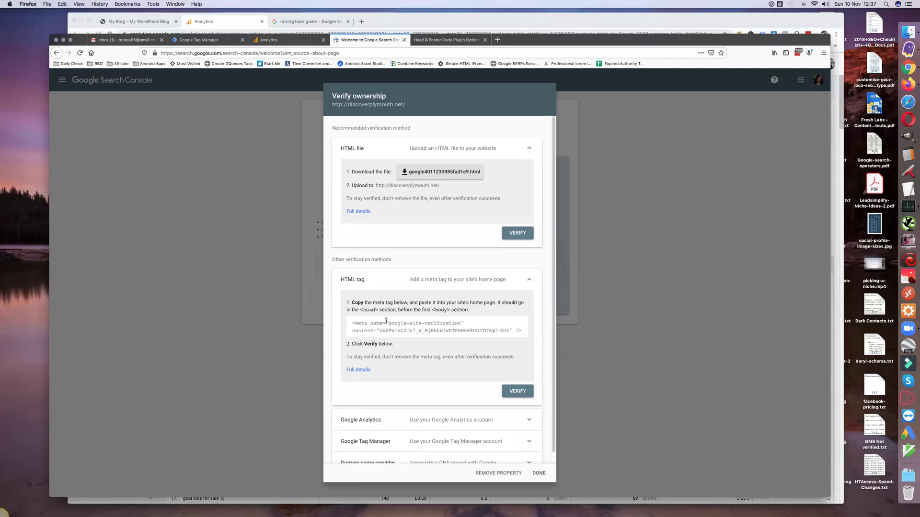
left_click(386, 321)
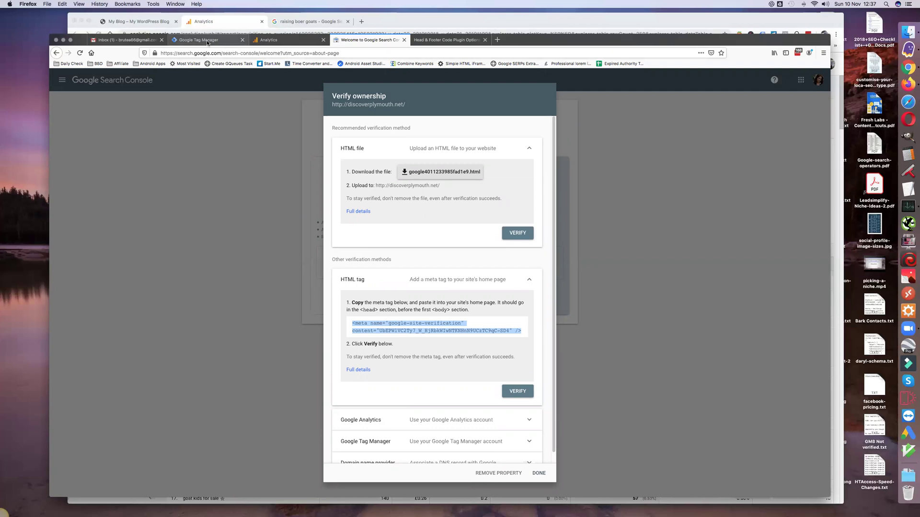
left_click(419, 41)
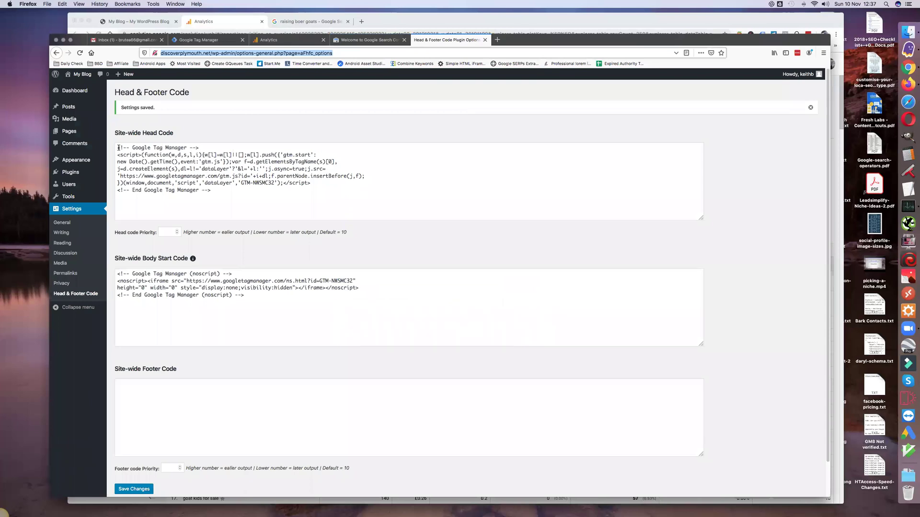
Step: Paste the verification meta tag on a new first line of the site-wide head code and save
left_click(118, 148)
key("Return")
type("<meta name=\"google-site-verification\" content=\"UbEPW1VC2Ty7_W_HjRbkWIwNTKNHnN9UCzTC9qC-SD4\" />")
left_click(134, 489)
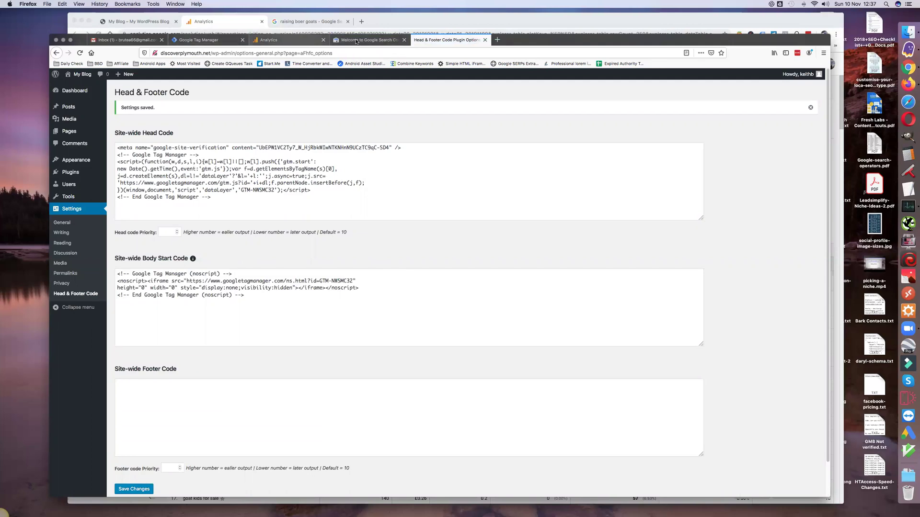
left_click(366, 40)
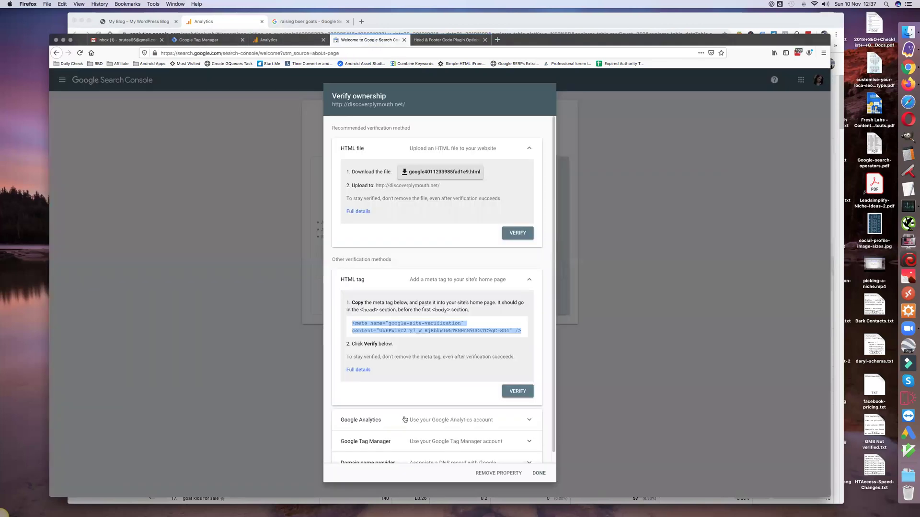
left_click(518, 393)
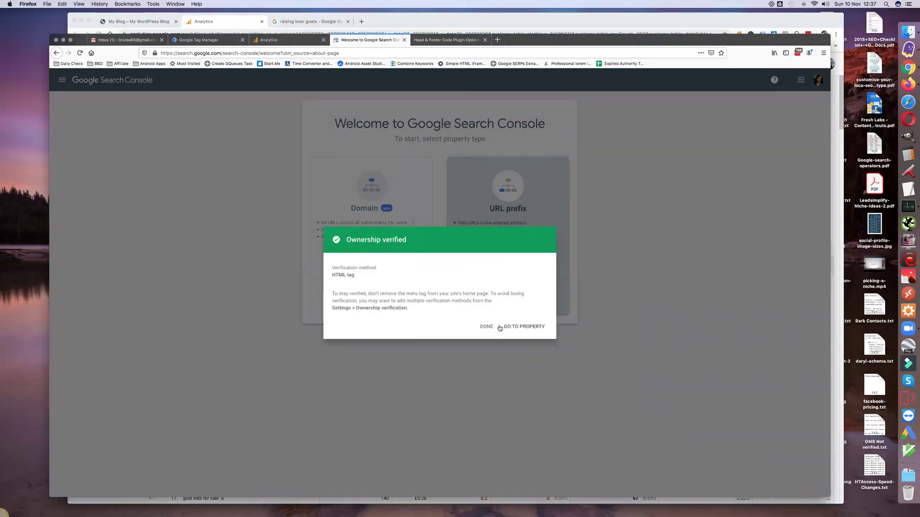
left_click(486, 327)
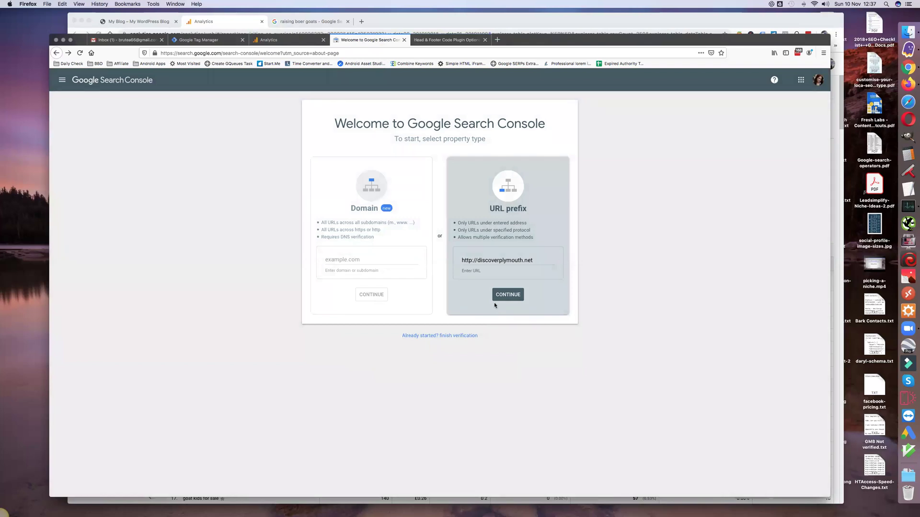
left_click(478, 260)
type("www.")
left_click(505, 295)
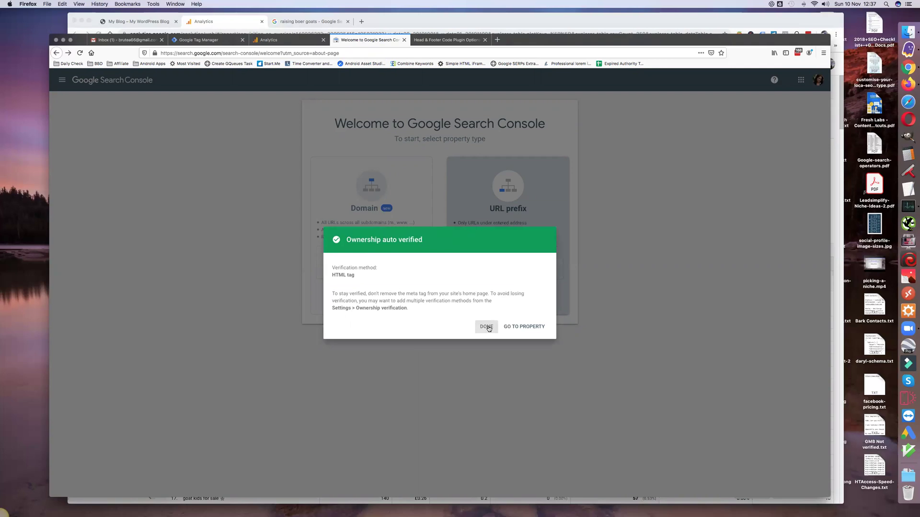
left_click(488, 327)
left_click(464, 260)
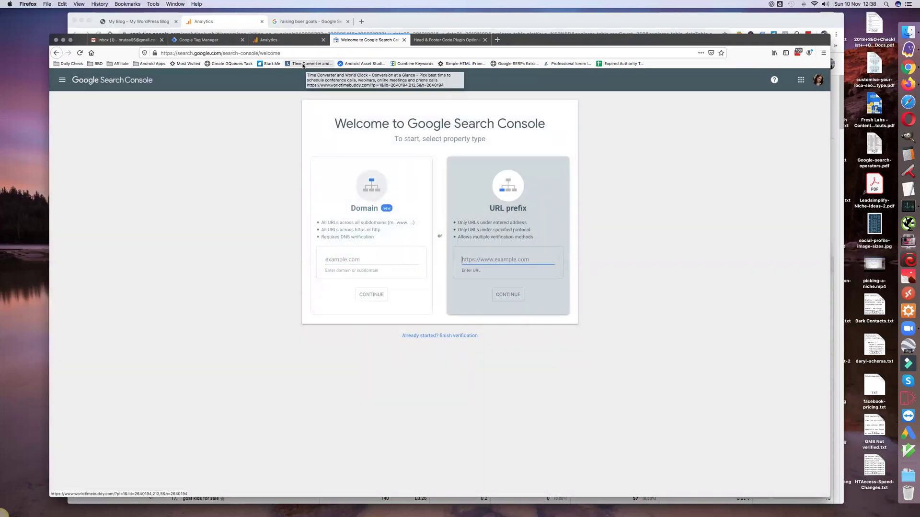
left_click(433, 41)
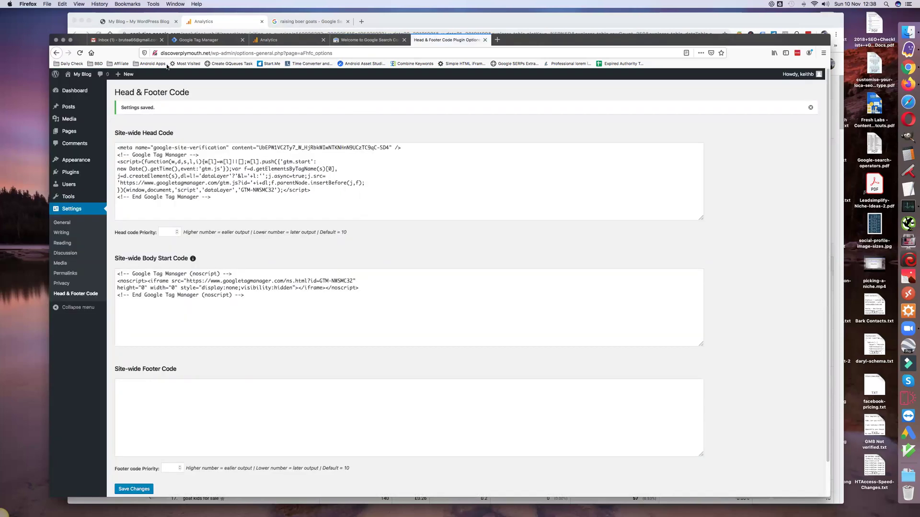
left_click(208, 53)
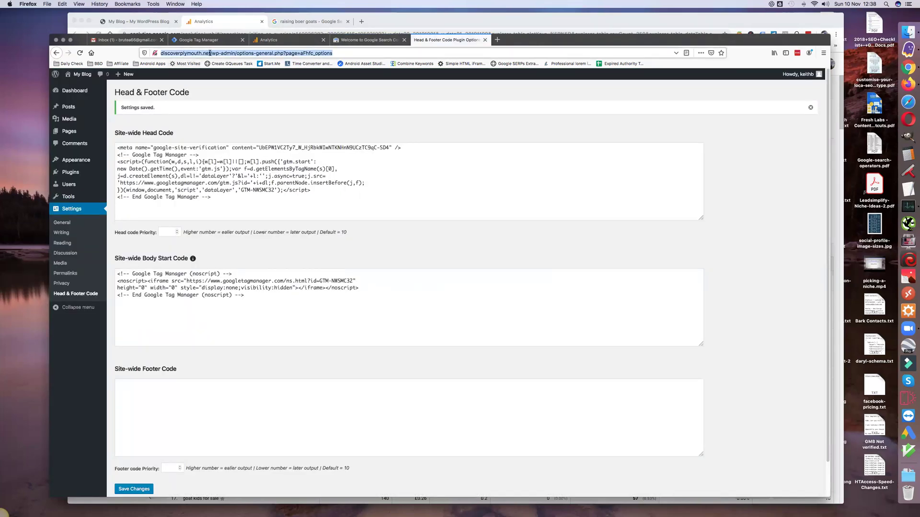
left_click(209, 53)
double_click(210, 53)
key("ctrl+c")
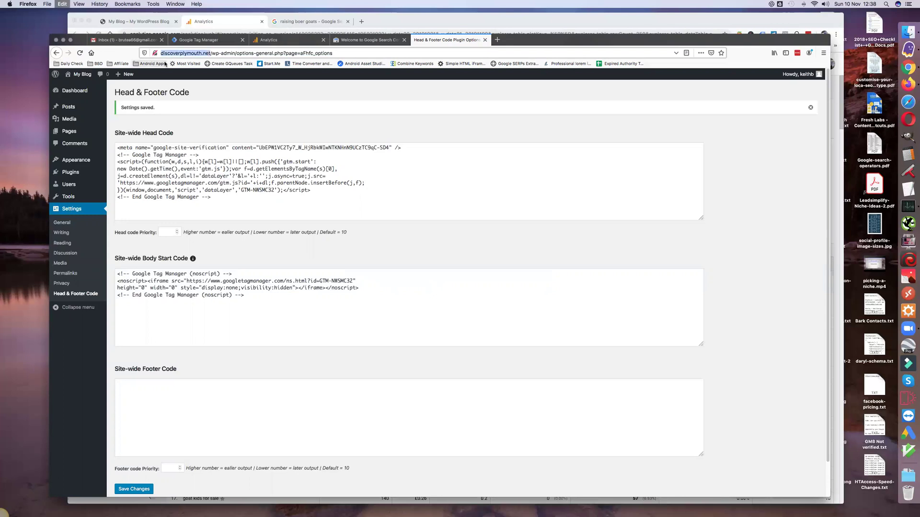
key("ctrl+shift+Tab")
left_click(464, 259)
key("ctrl+v")
type("s")
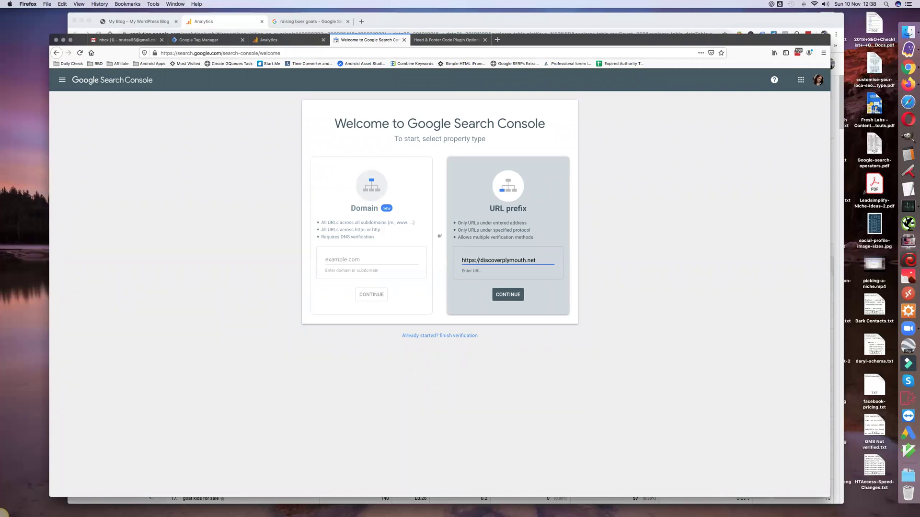
left_click(511, 296)
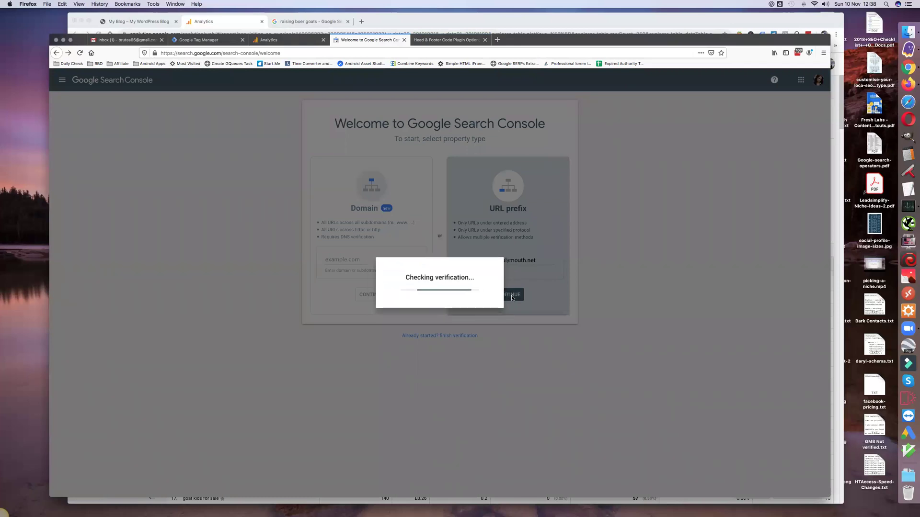
left_click(486, 327)
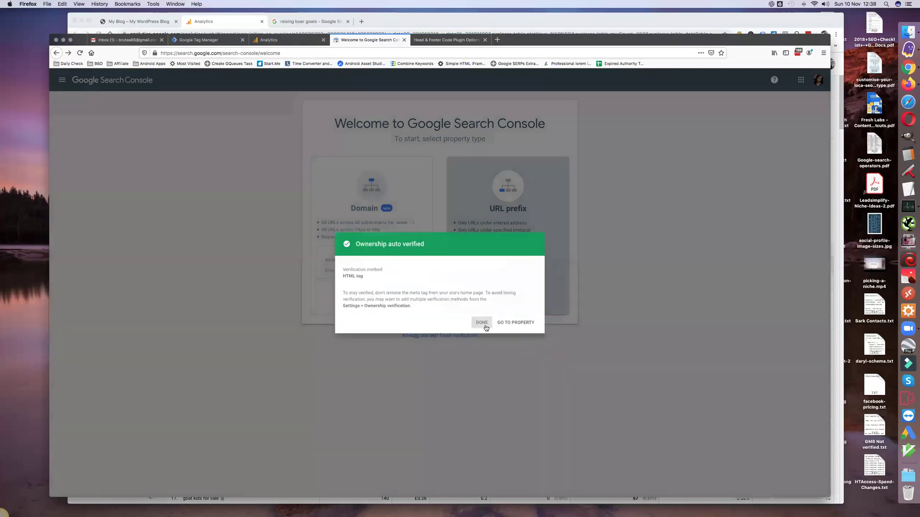
key("super+v")
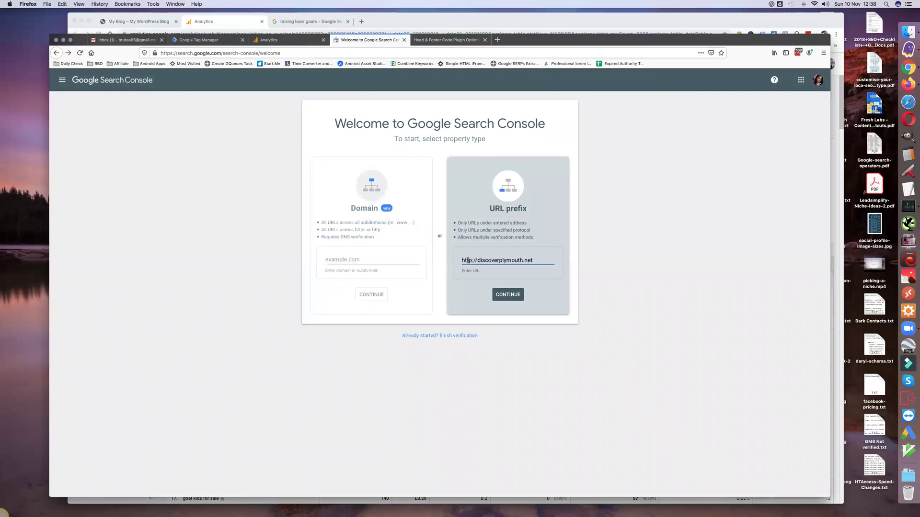
type("s://www.")
left_click(508, 298)
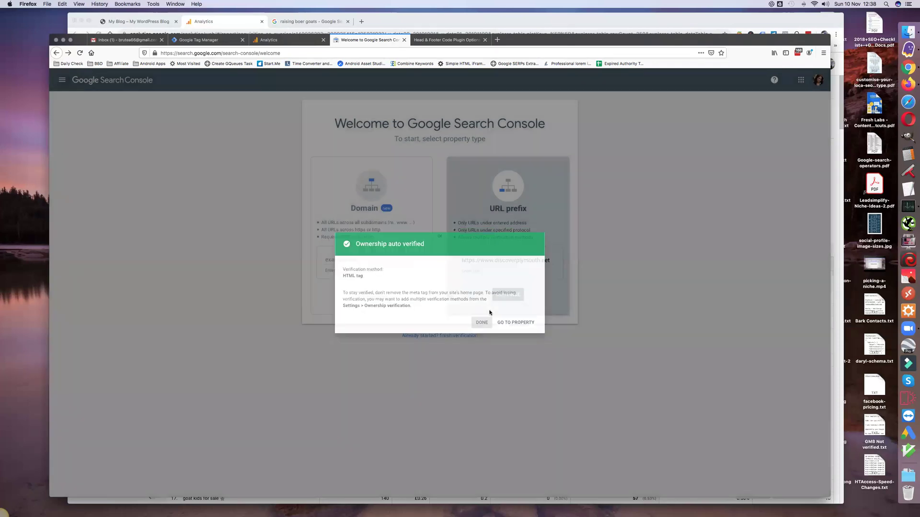
left_click(485, 326)
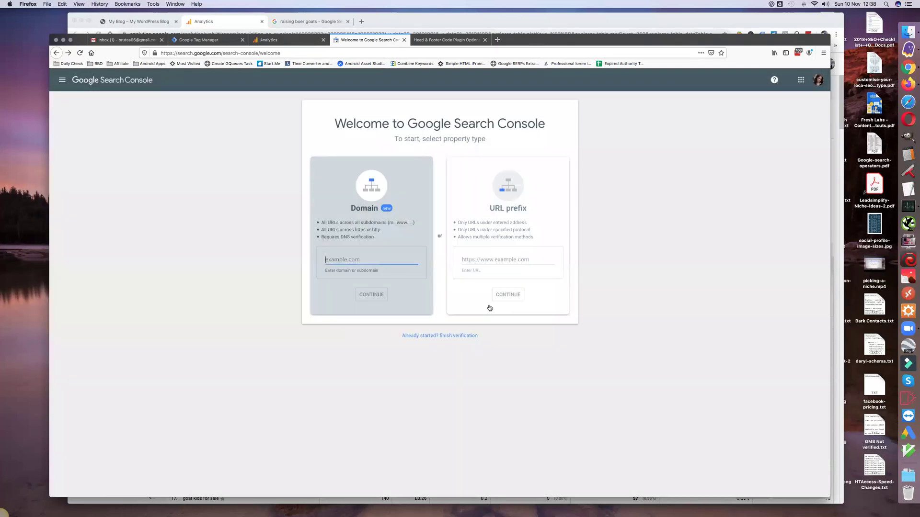
Step: In the Discover Plymouth Website property's Search Console settings, begin adding a site via Adjust Search Console > Add
left_click(271, 41)
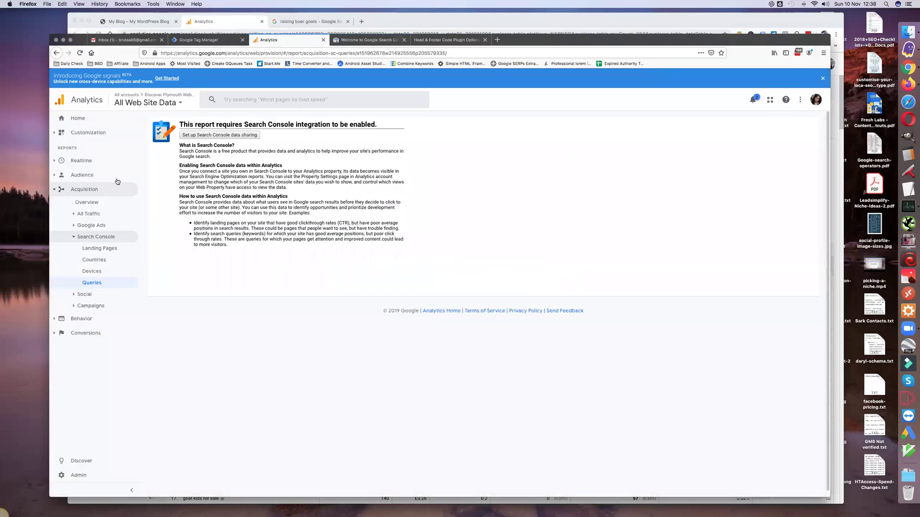
left_click(218, 135)
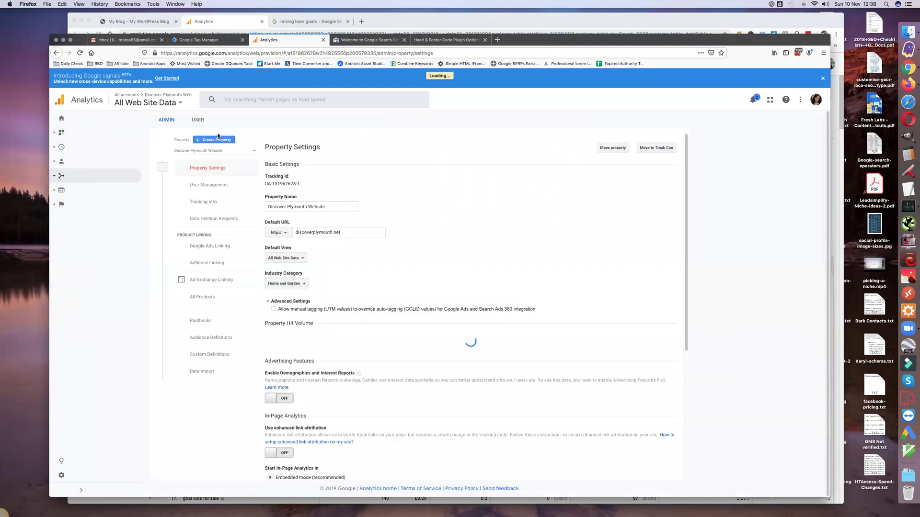
scroll(220, 312, "down", 5)
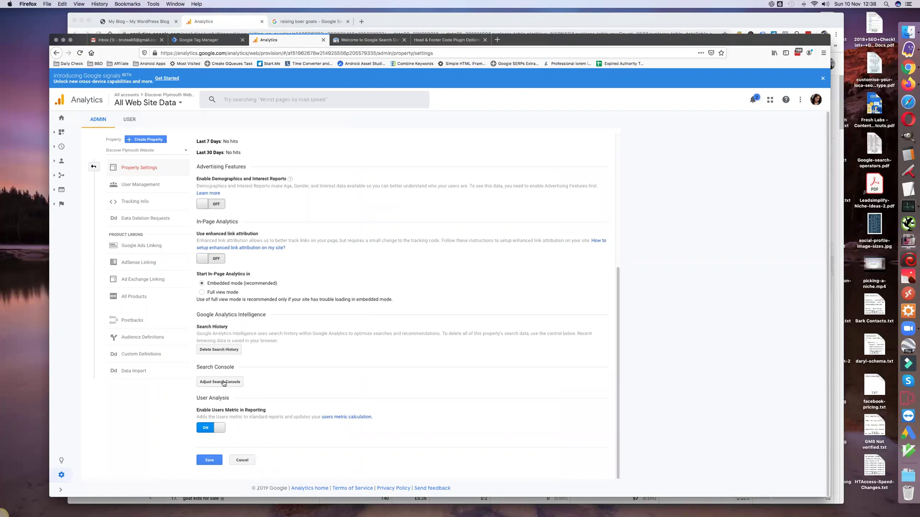
left_click(221, 382)
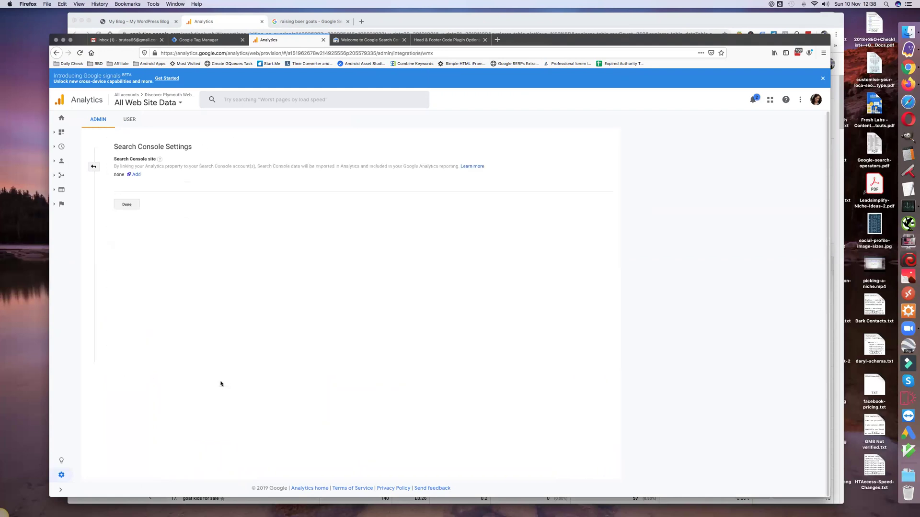
left_click(136, 174)
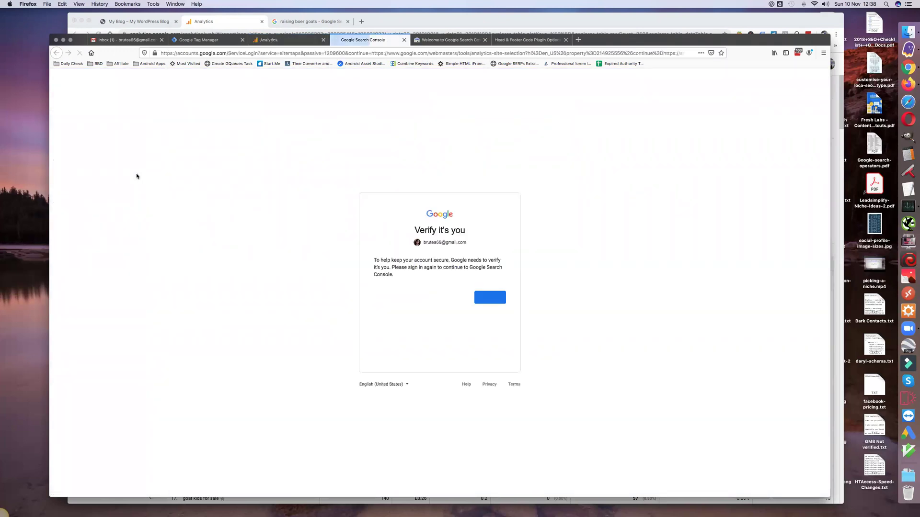
Step: Re-verify the Google account by filling in the saved password from LastPass and submitting it
left_click(492, 297)
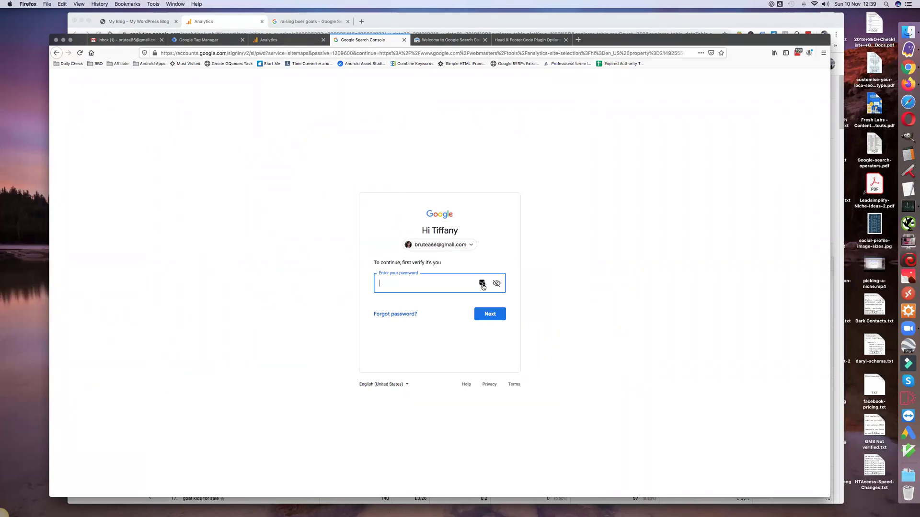
left_click(483, 286)
left_click(390, 307)
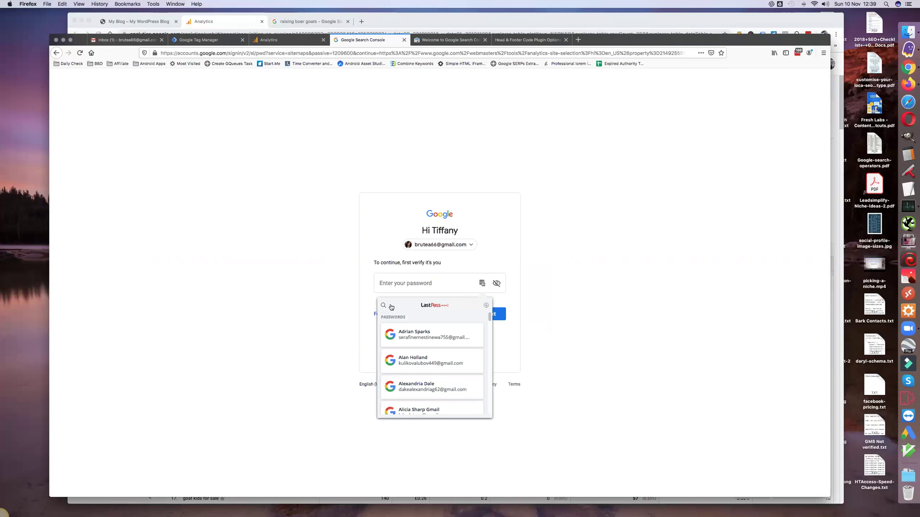
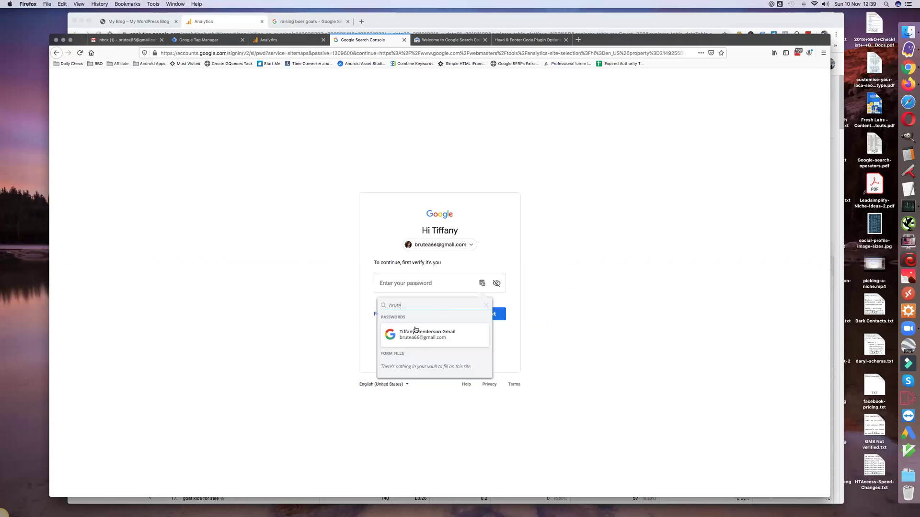
left_click(416, 334)
left_click(485, 317)
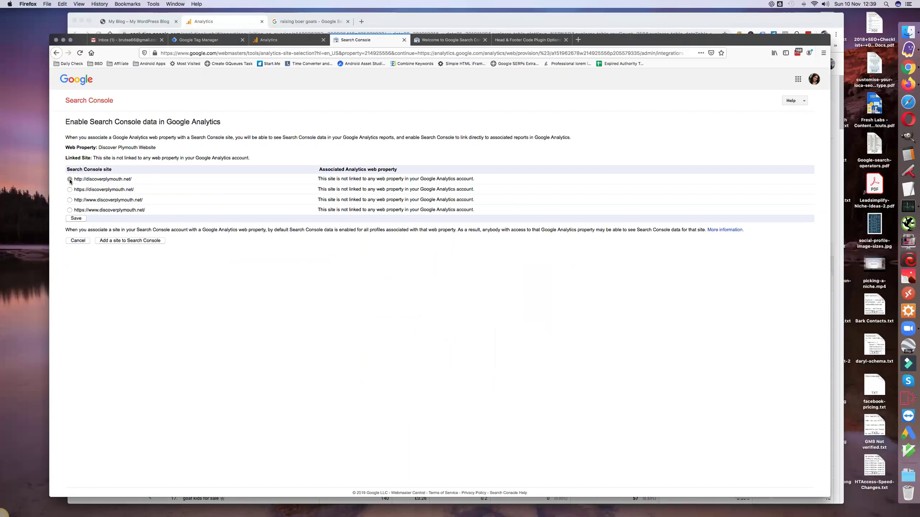
Step: Save and confirm the discoverplymouth.net association with the Discover Plymouth Website property, then return to the Analytics window
left_click(76, 221)
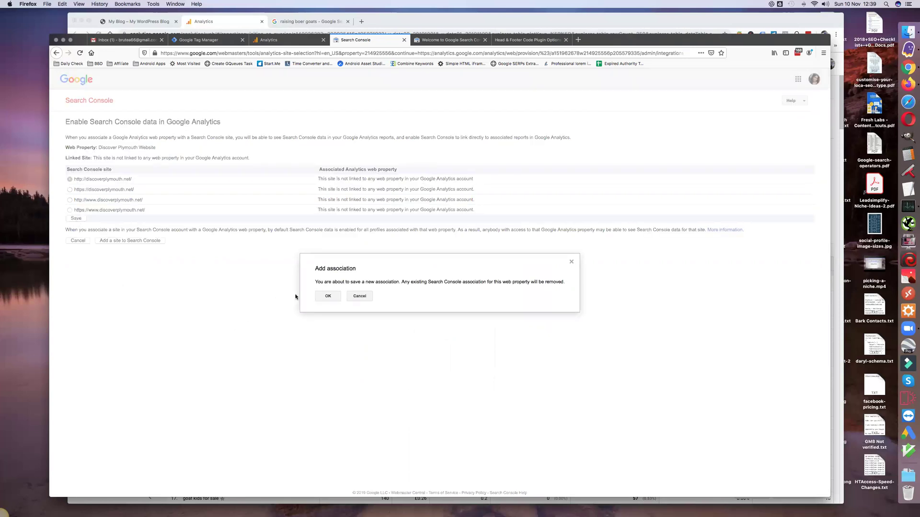
left_click(328, 296)
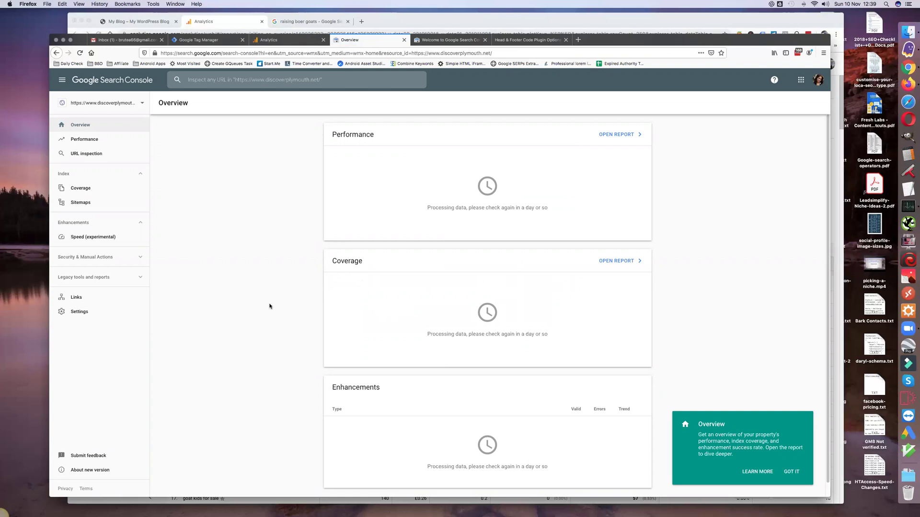
left_click(792, 472)
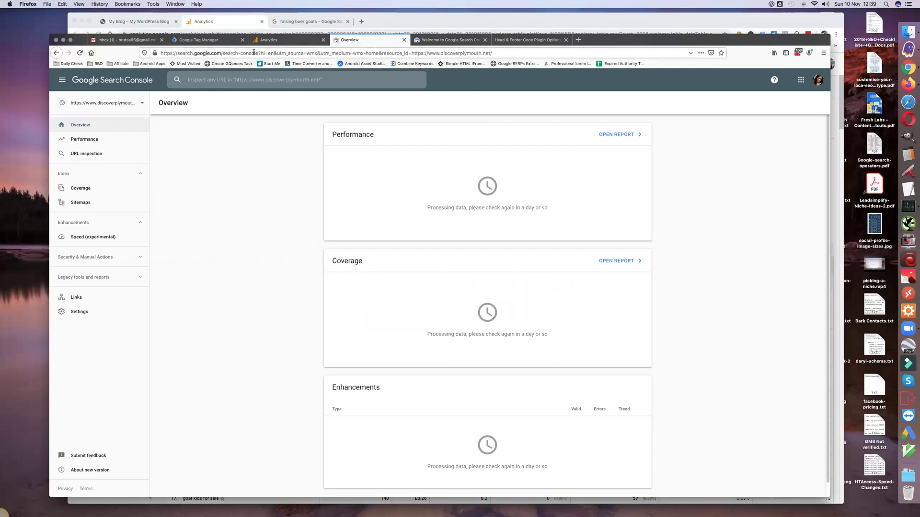
left_click(244, 22)
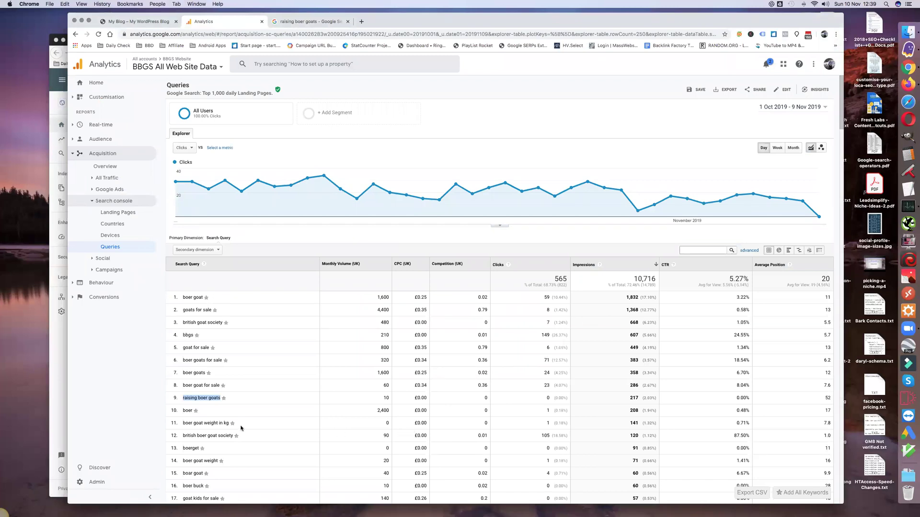
Step: Sort the example site's Queries table by Average Position, scroll through the results, then bring Search Console back
left_click(386, 424)
scroll(320, 443, "down", 10)
scroll(320, 441, "up", 10)
left_click(826, 266)
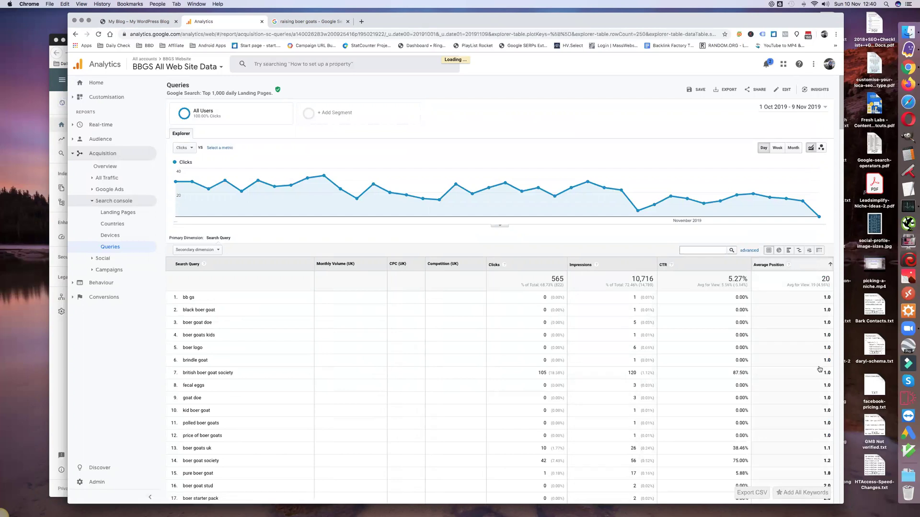
scroll(811, 388, "down", 6)
scroll(810, 387, "down", 8)
scroll(809, 387, "down", 18)
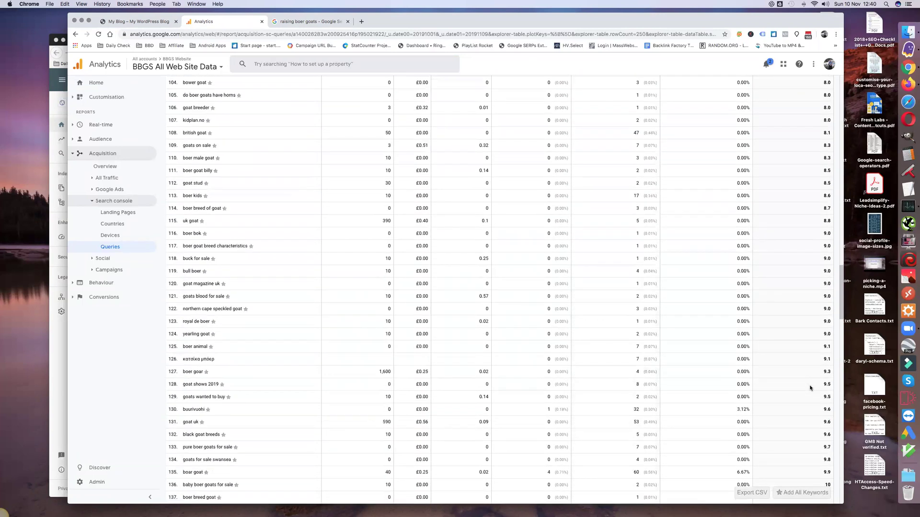
scroll(810, 387, "down", 6)
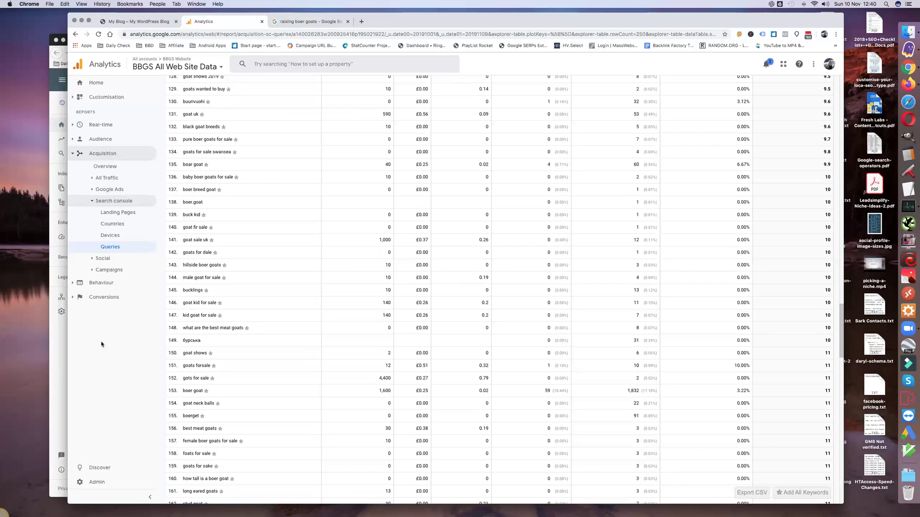
left_click(57, 364)
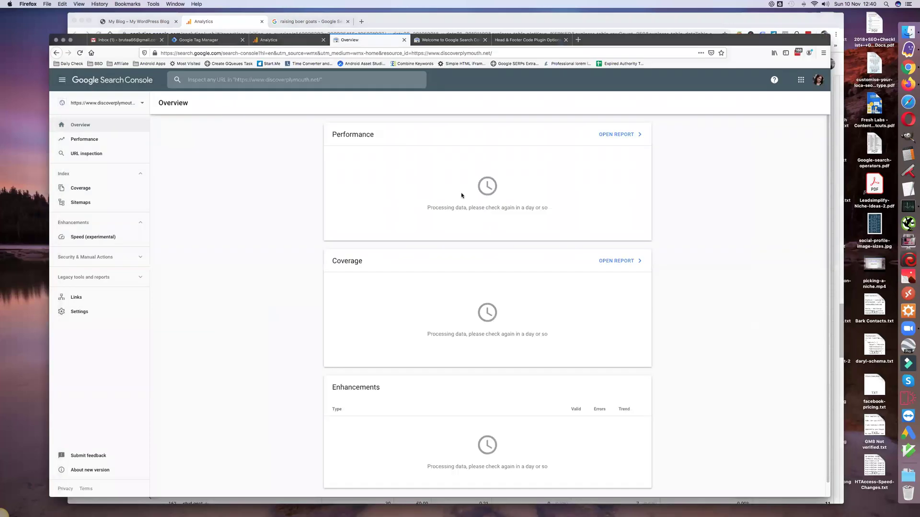
Step: Open Acquisition > Search Console > Queries for the Discover Plymouth Analytics property
left_click(271, 40)
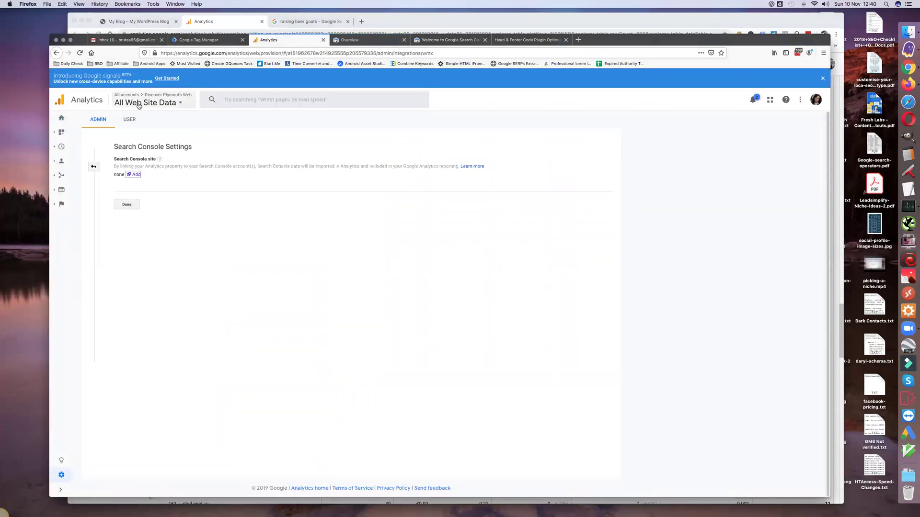
left_click(61, 177)
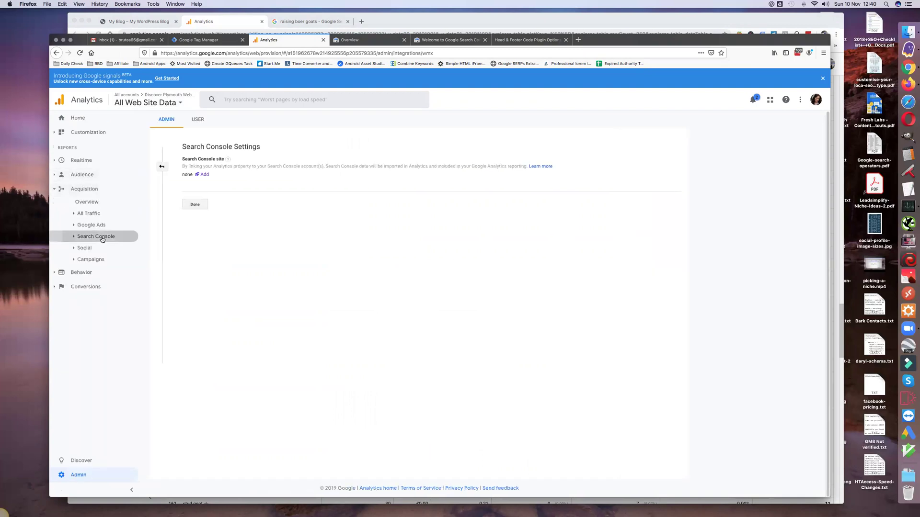
left_click(102, 239)
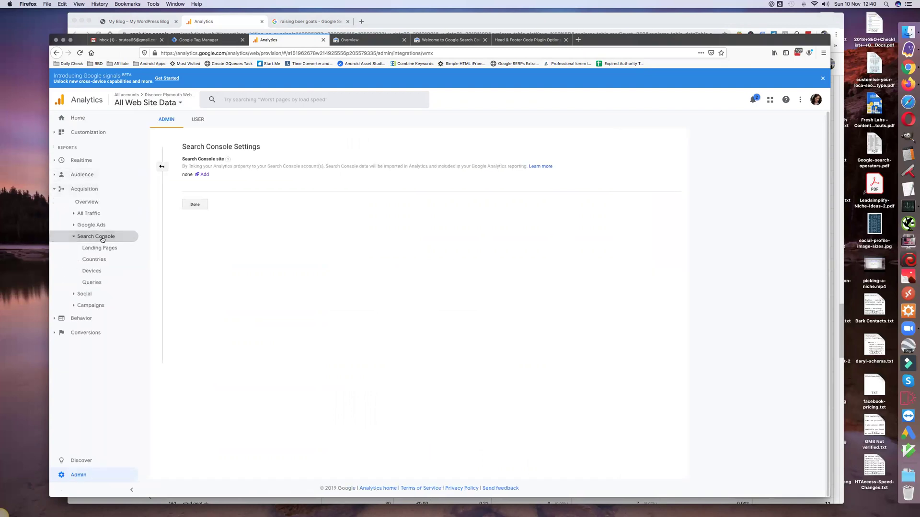
left_click(97, 282)
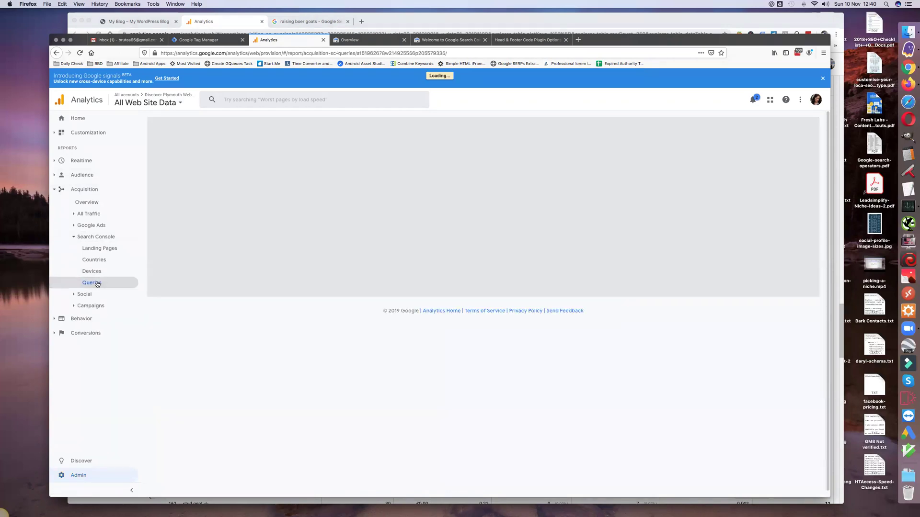